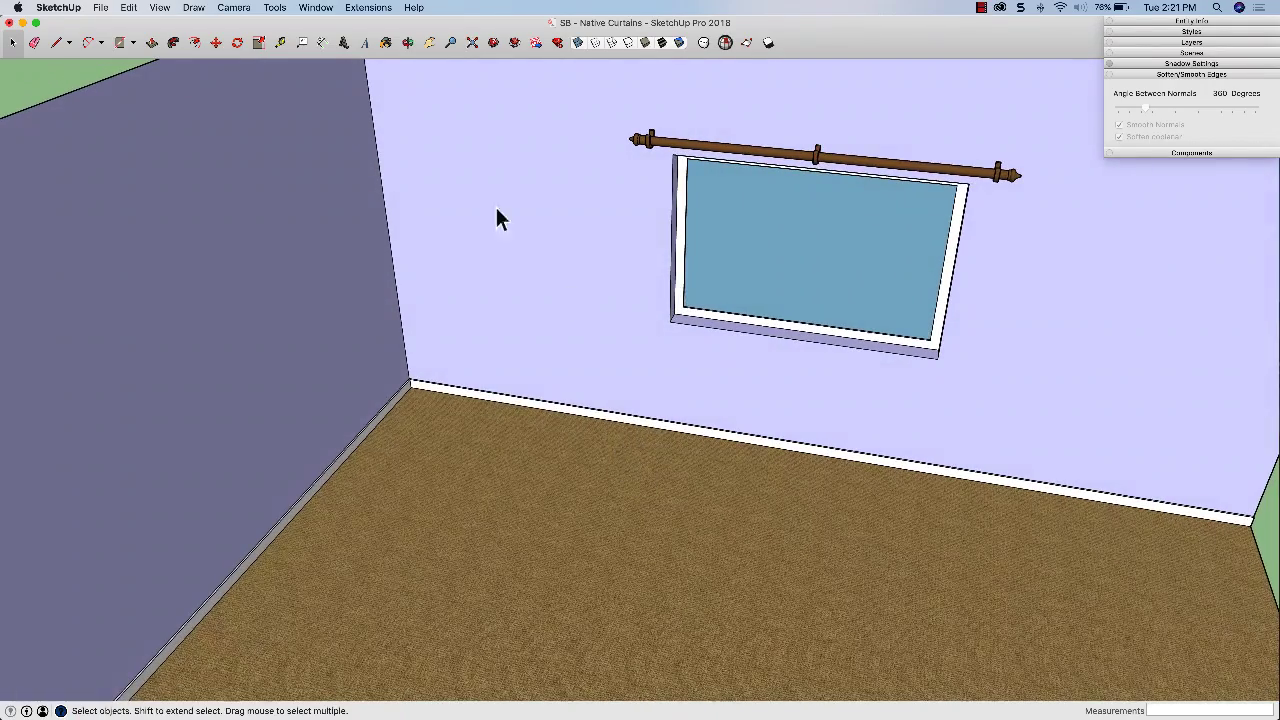
- Draw a rectangular face on the floor
click(120, 42)
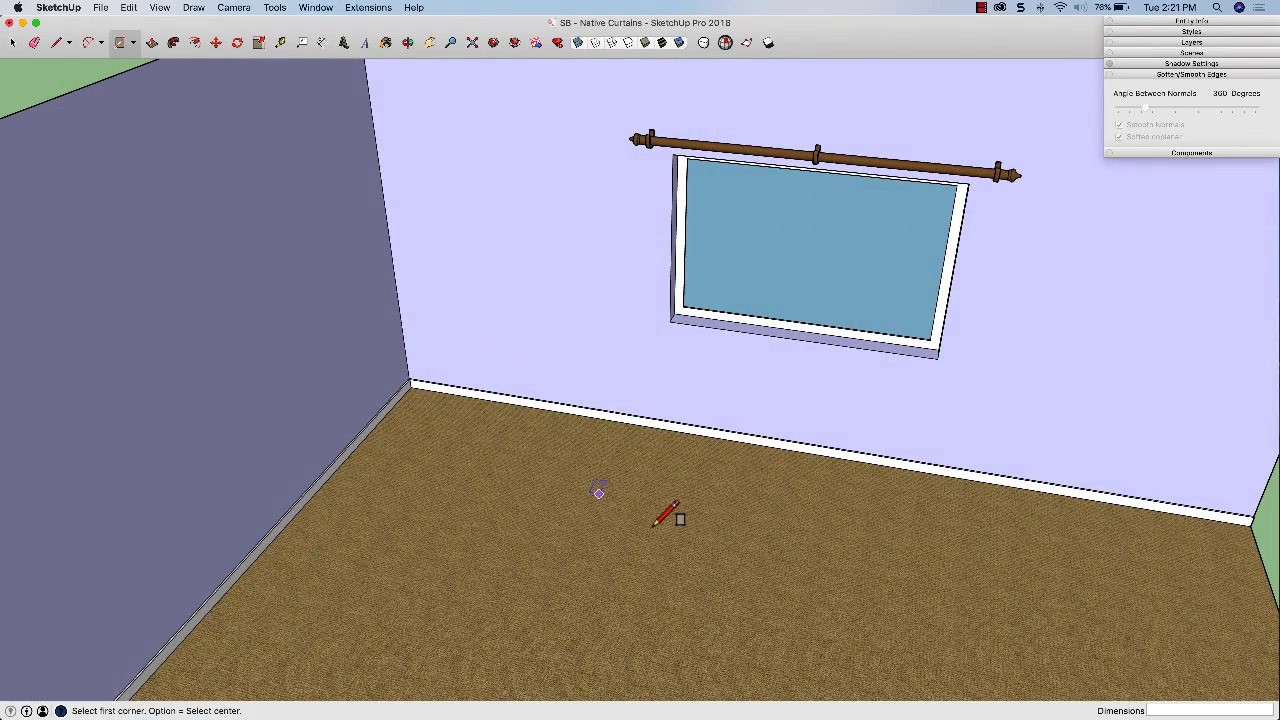
click(581, 476)
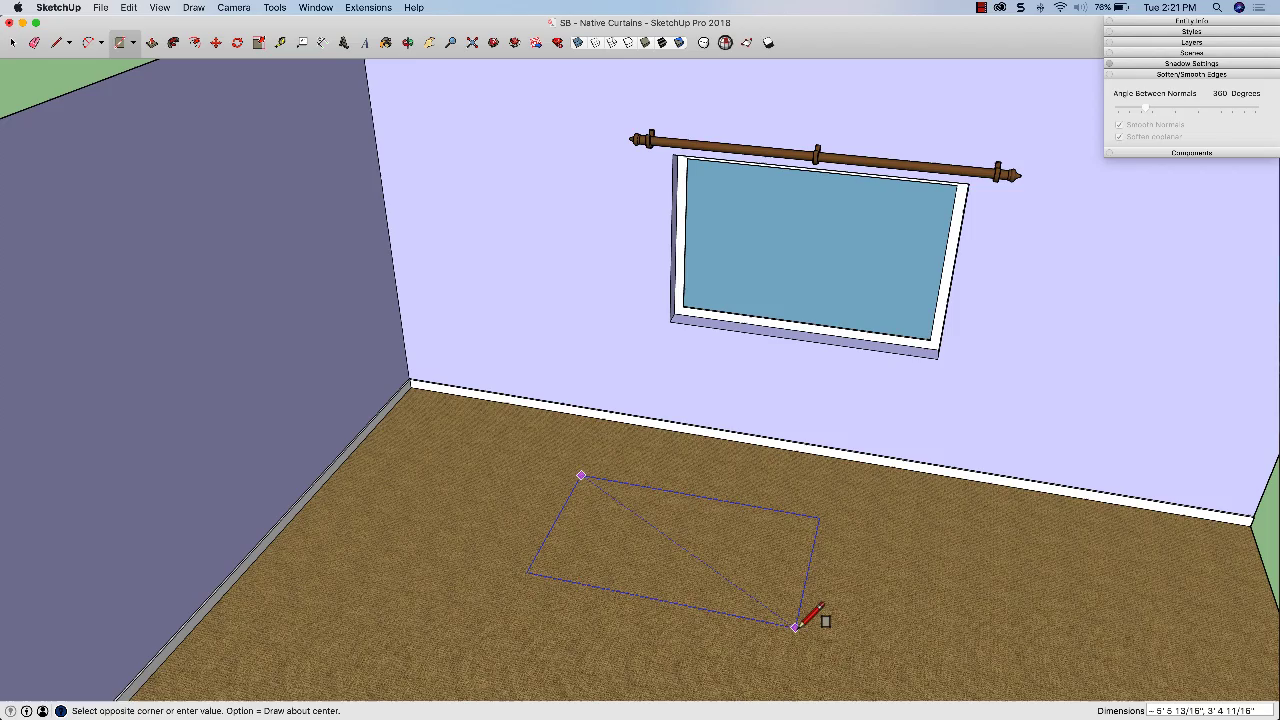
click(798, 626)
middle_drag(577, 462, 729, 563)
middle_drag(628, 531, 592, 522)
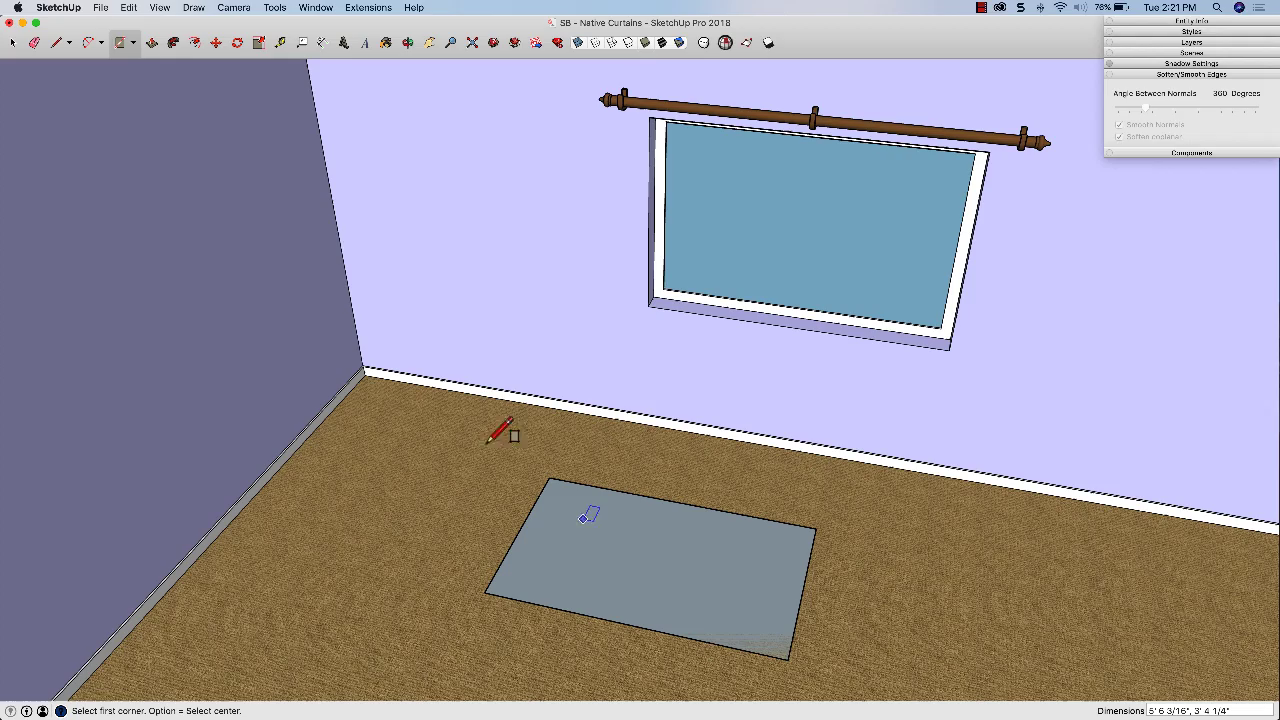
- Draw a half-circle arc with a 4 1/8" bulge along the rectangle's corner edge
click(88, 42)
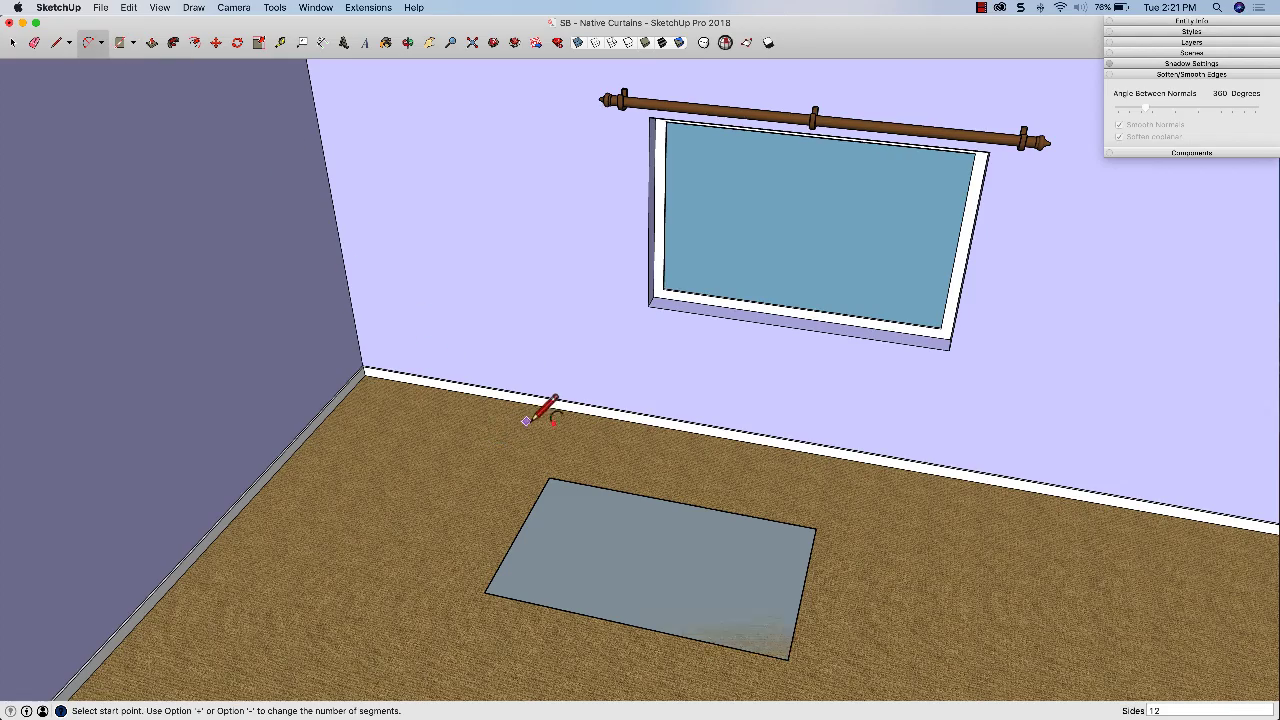
scroll(596, 538, up, 5)
middle_drag(589, 550, 539, 543)
click(530, 551)
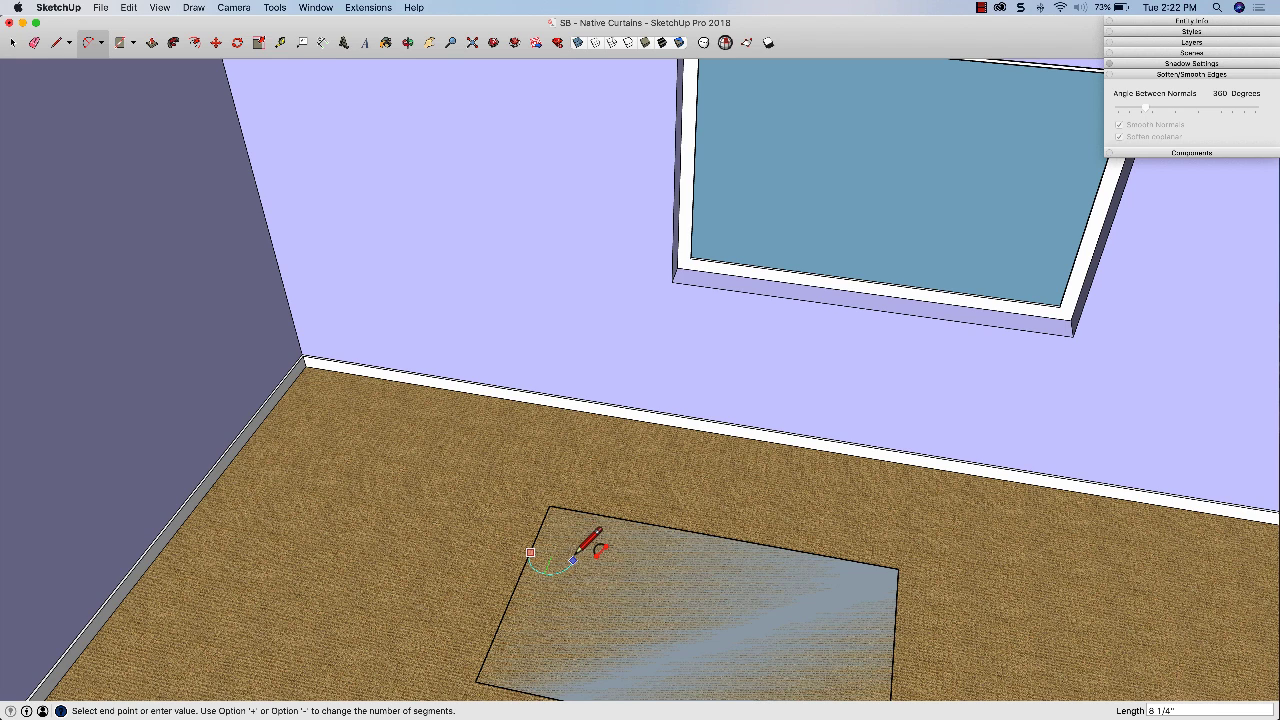
click(572, 560)
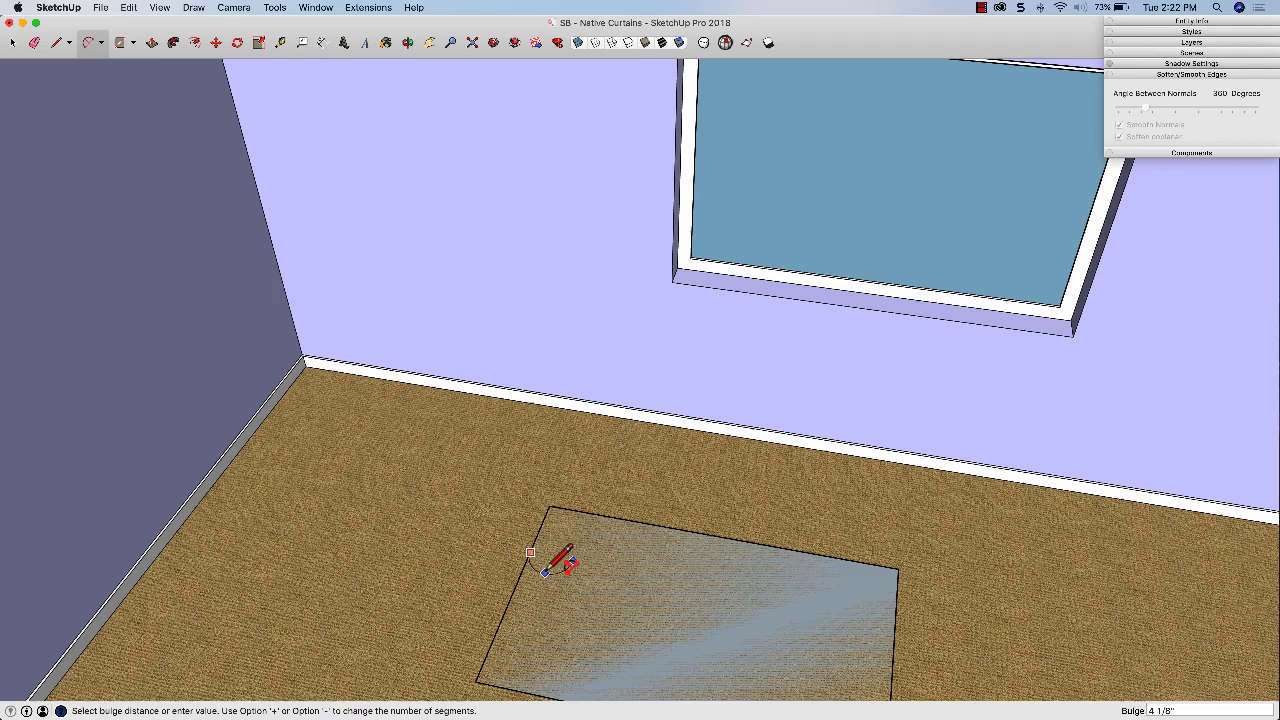
click(545, 572)
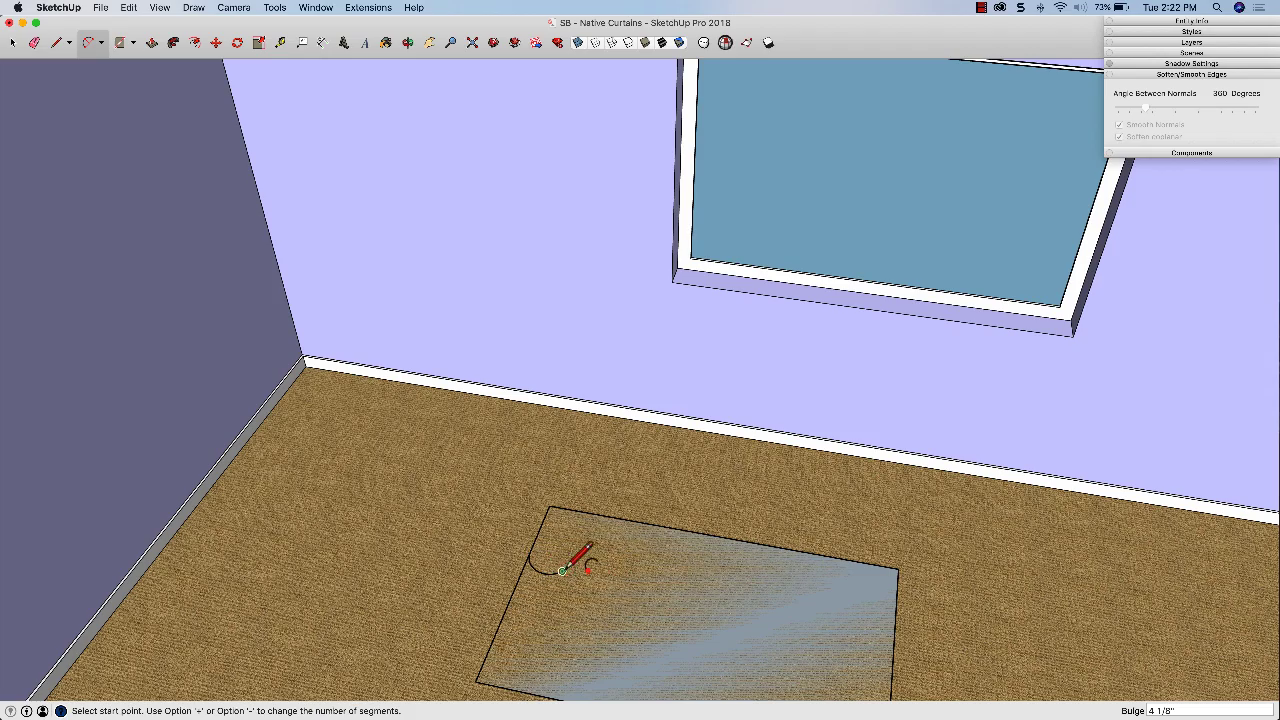
scroll(562, 570, up, 3)
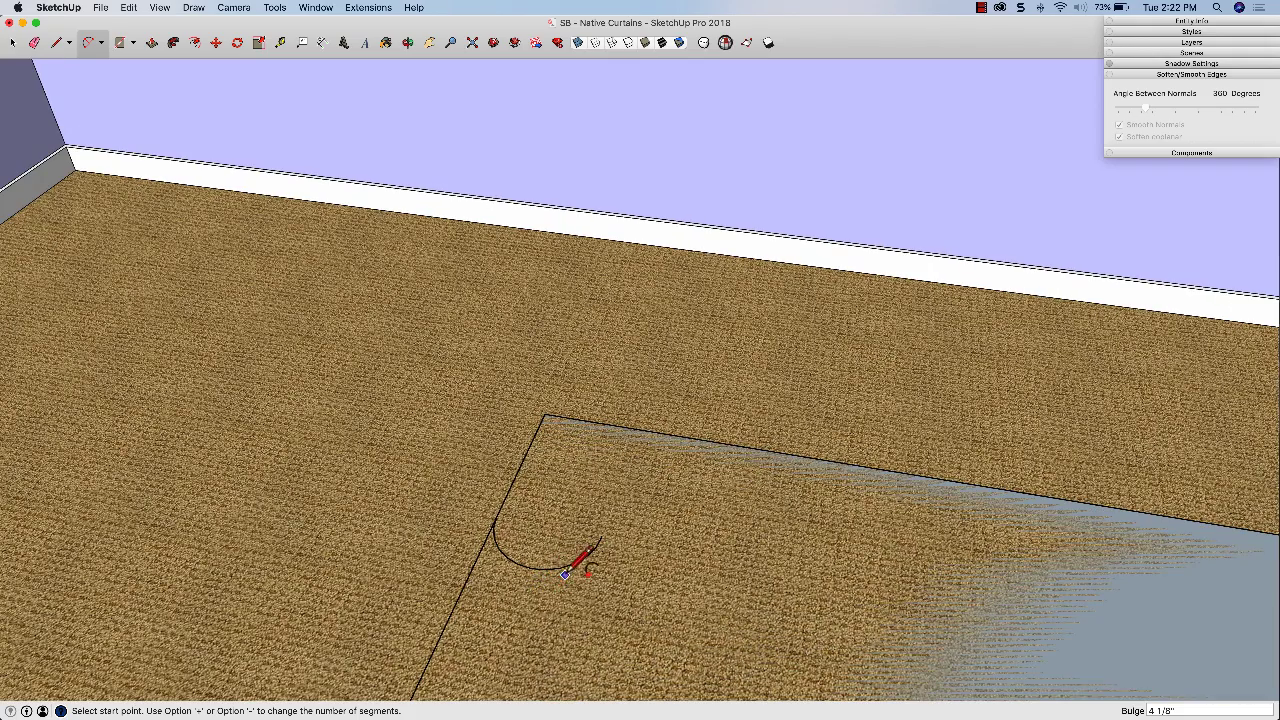
- Rotate-copy the arc 180° about its end to form an S-curve
key(space)
click(554, 568)
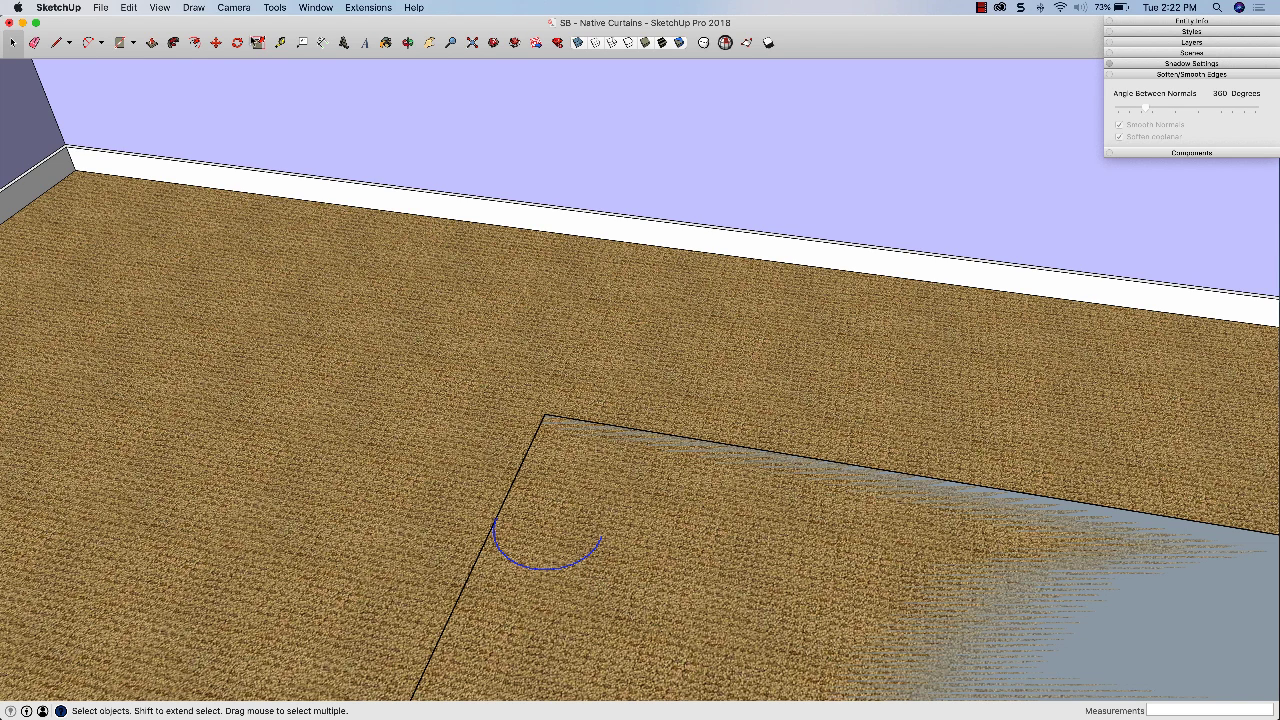
key(q)
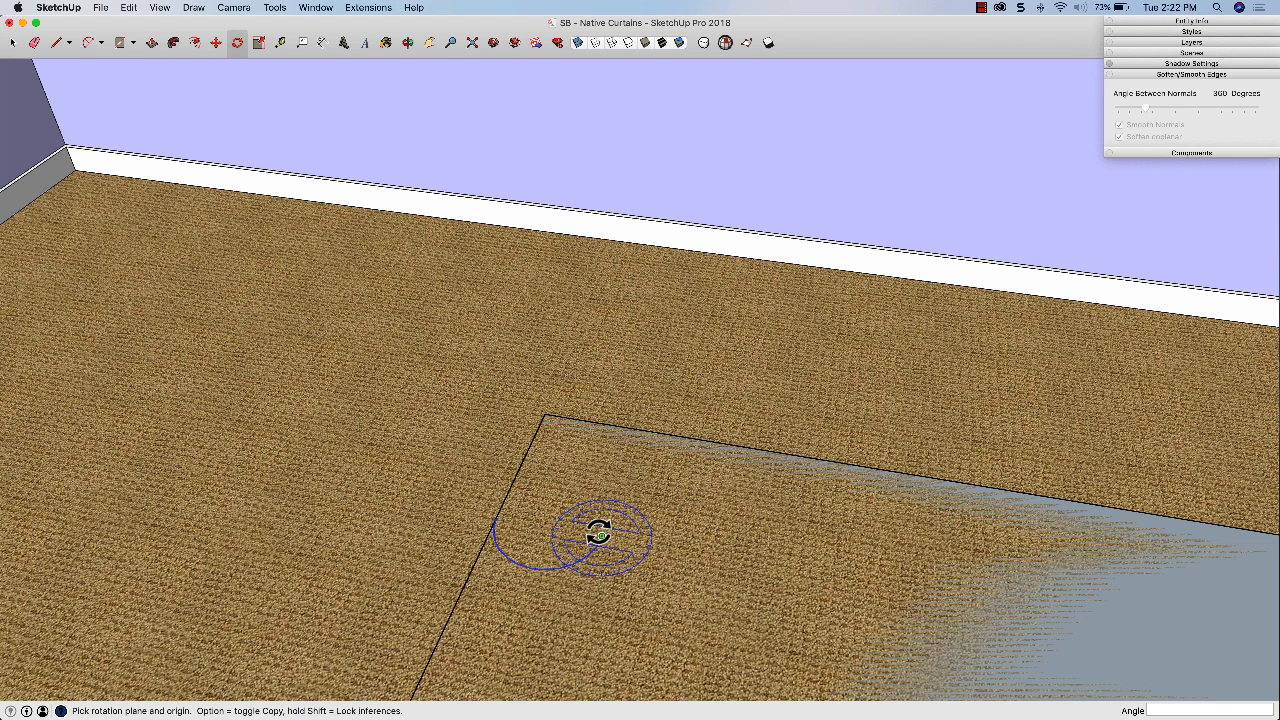
click(601, 537)
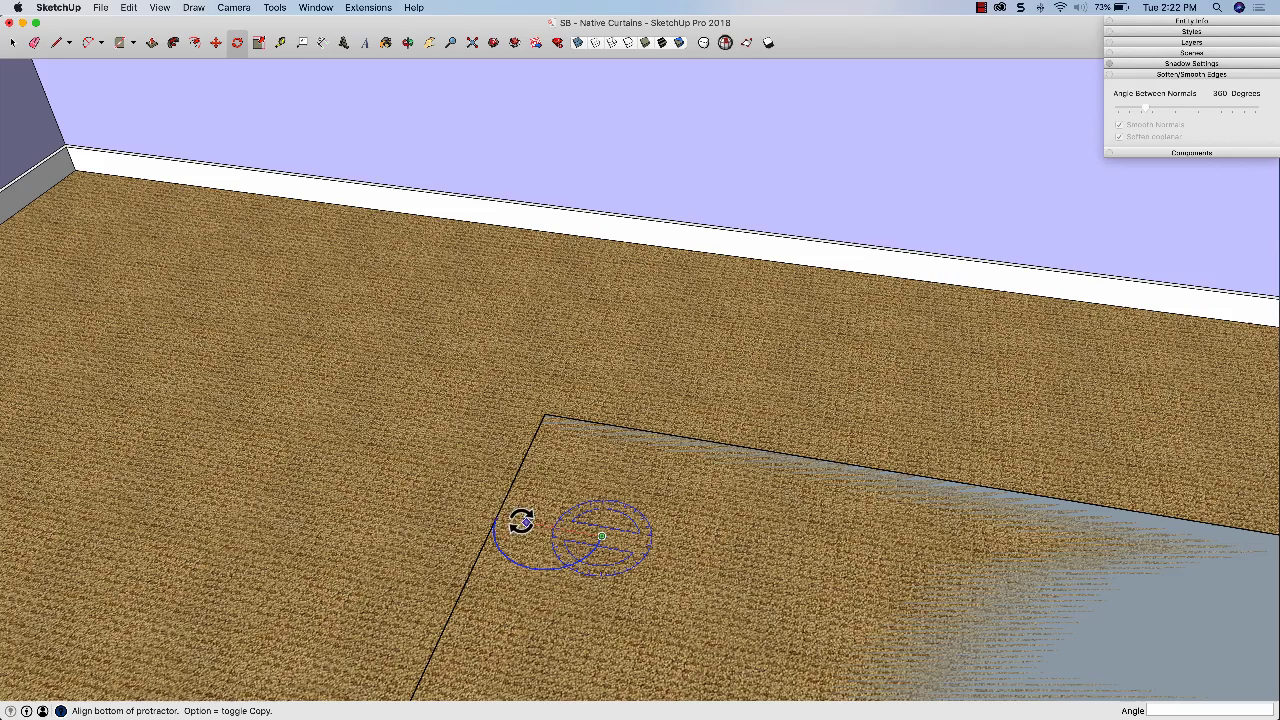
click(497, 517)
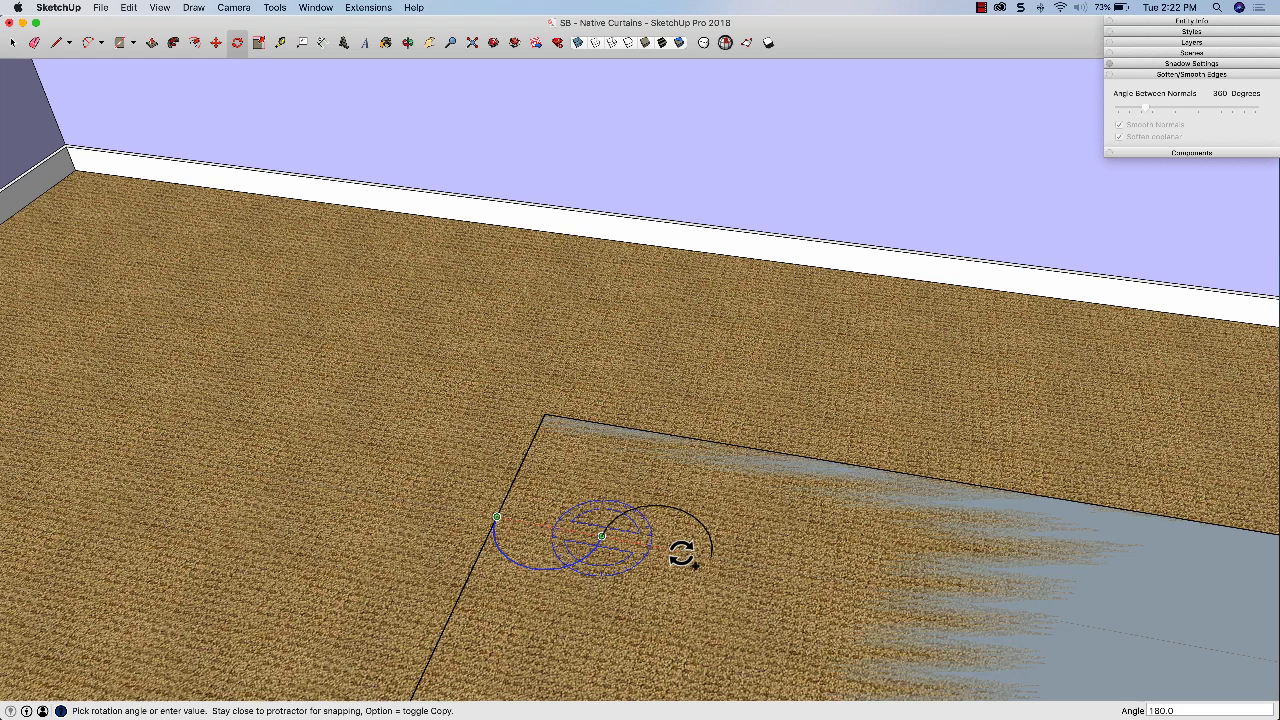
click(681, 550)
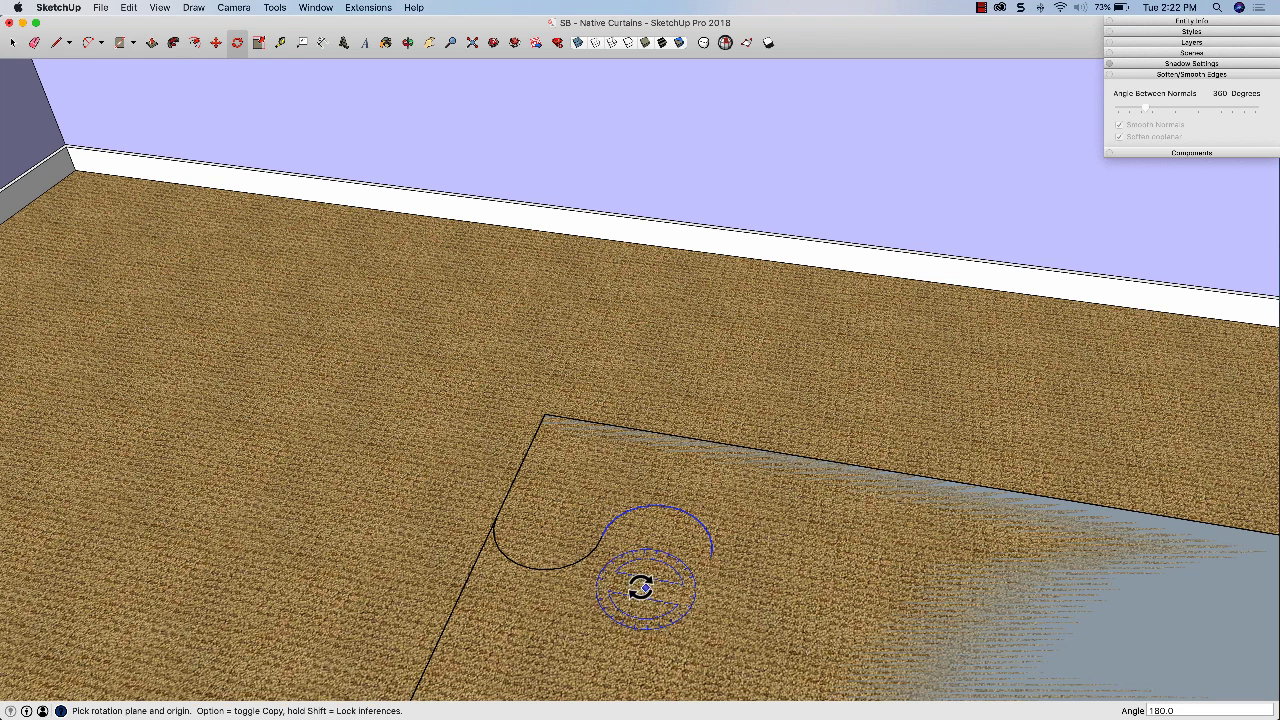
- Copy the S-curve along the rectangle edge, repeating it x2
key(space)
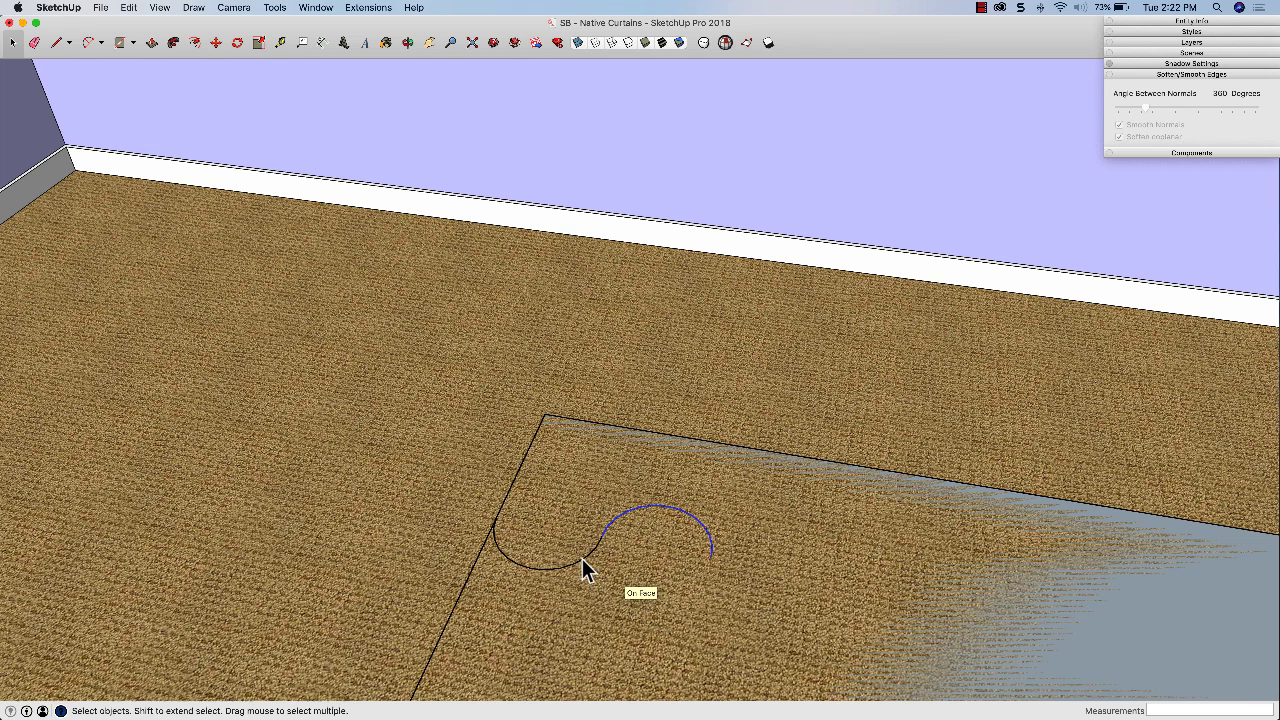
shift+click(583, 562)
key(m)
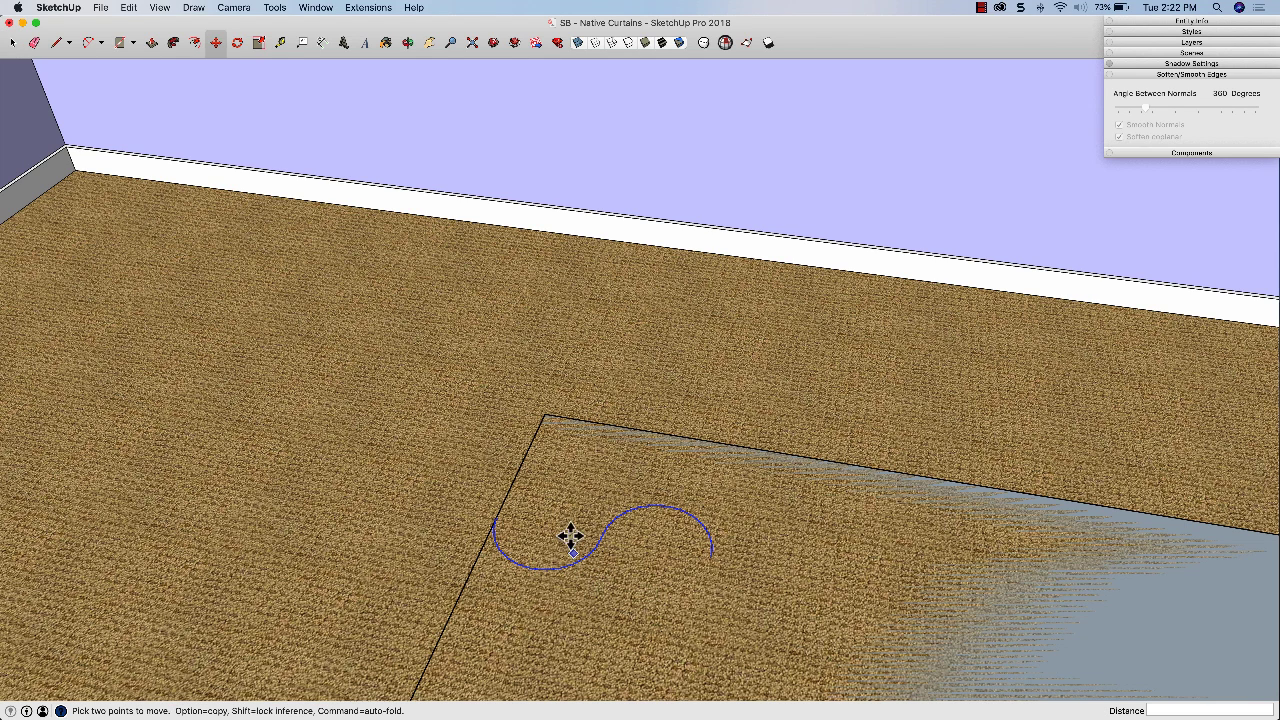
alt+click(502, 511)
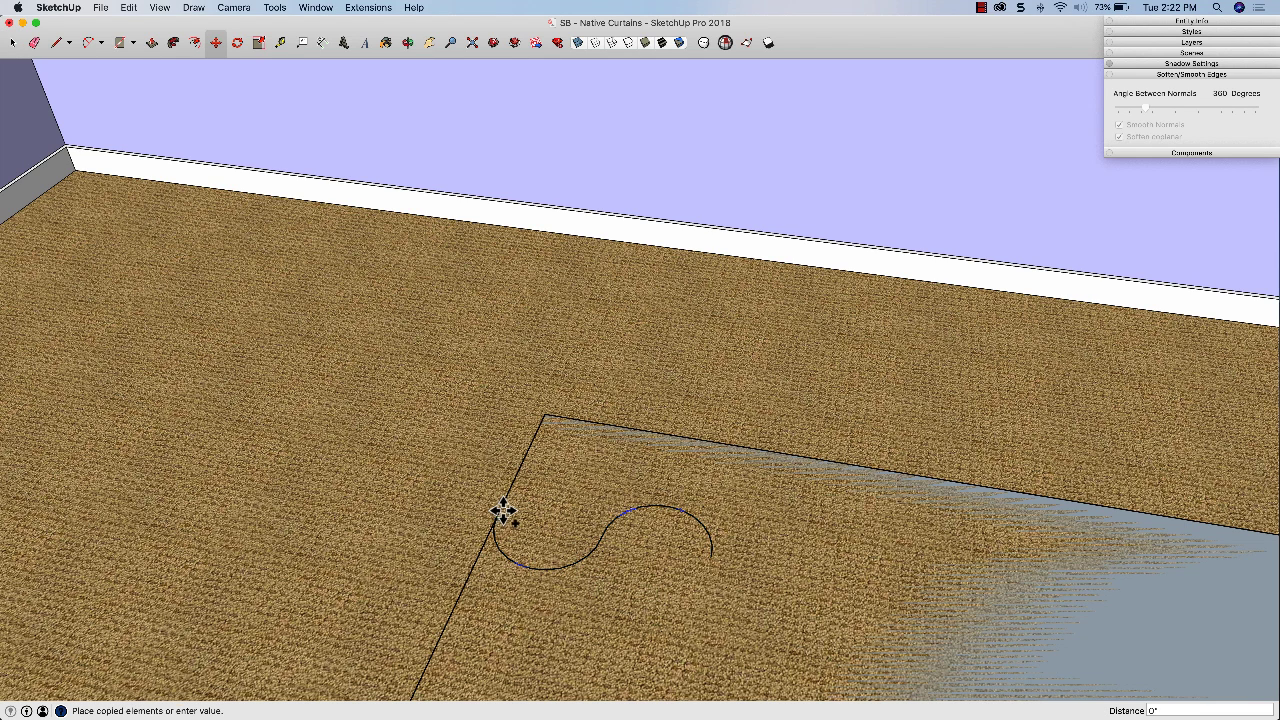
click(712, 551)
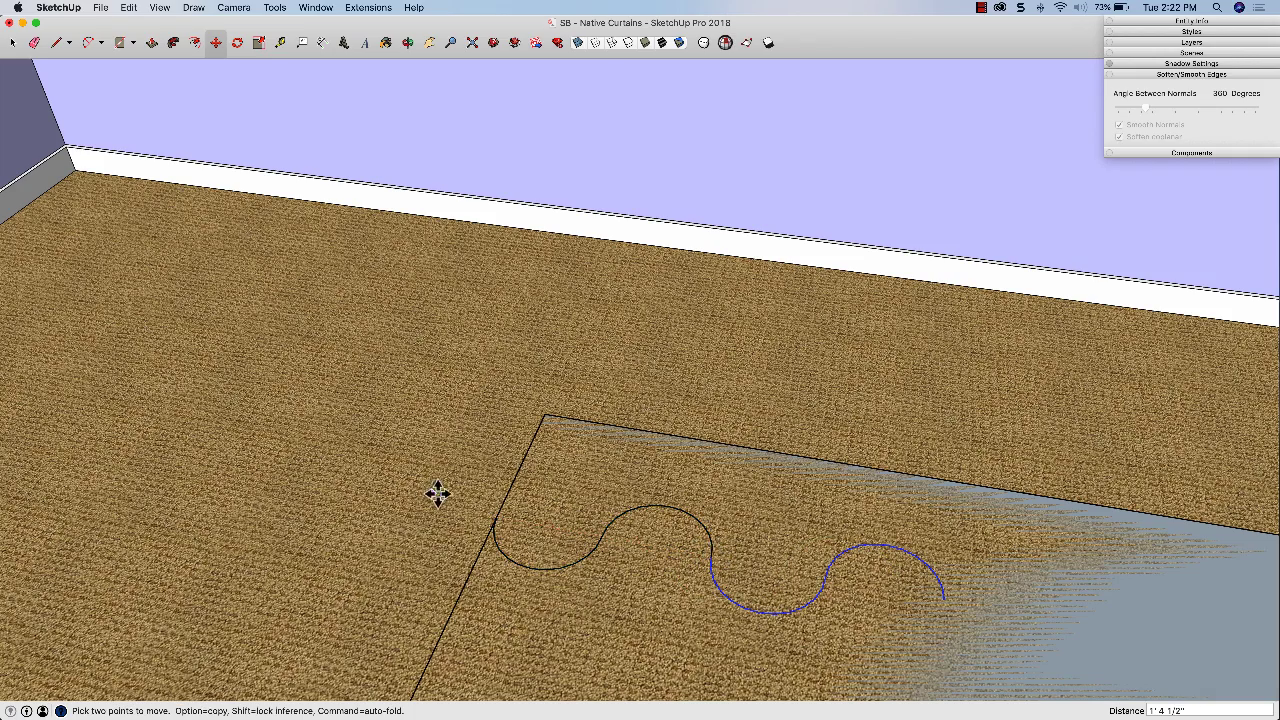
scroll(455, 490, down, 3)
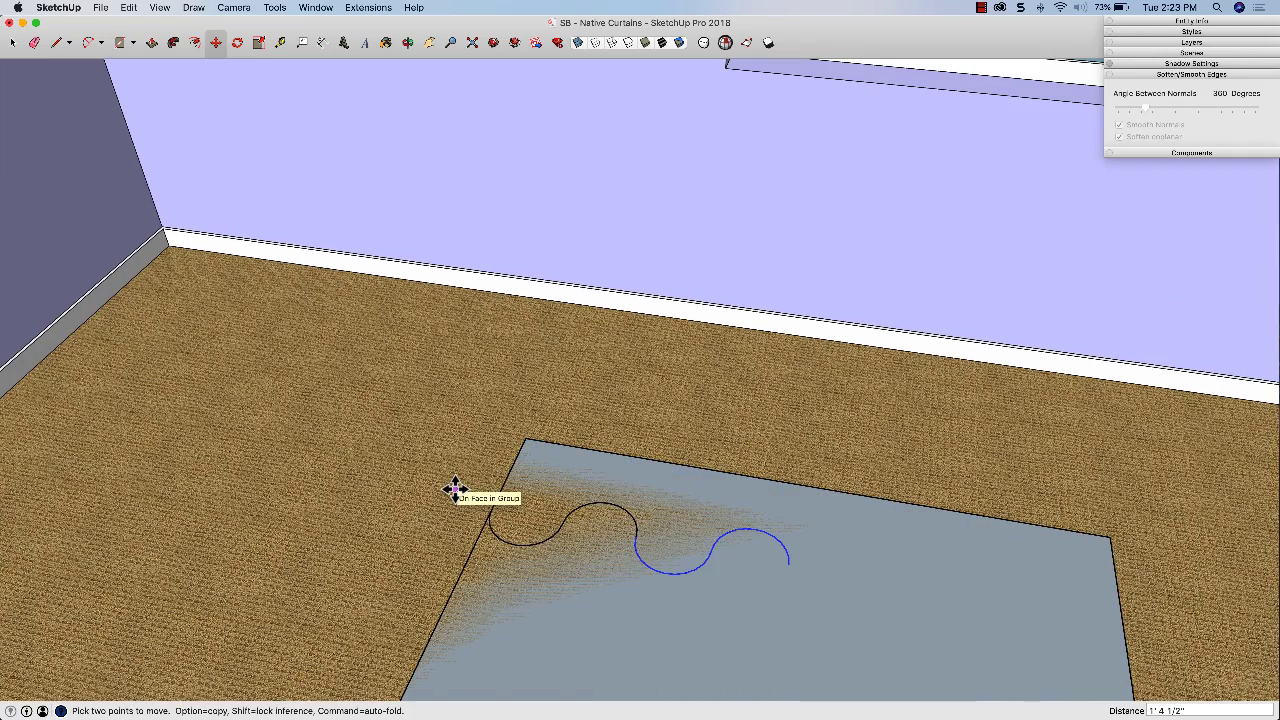
text(x2)
key(Return)
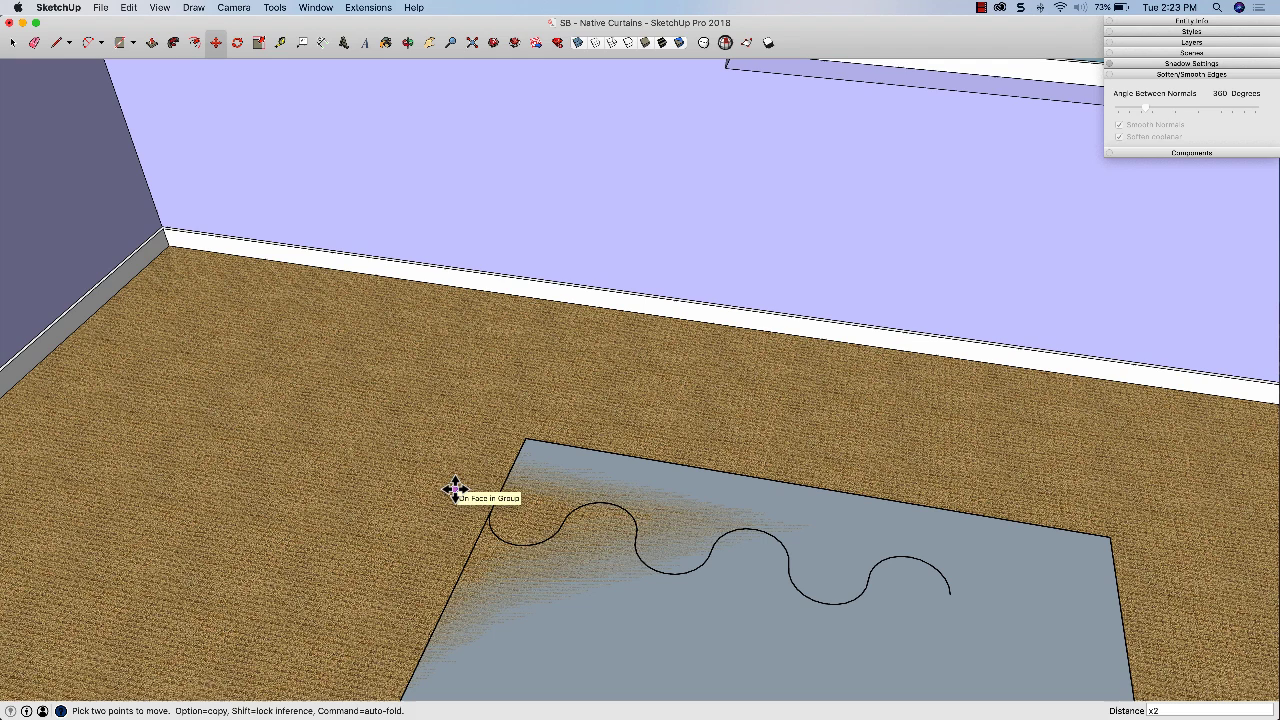
- Copy one more half-arc onto the end of the wave
key(space)
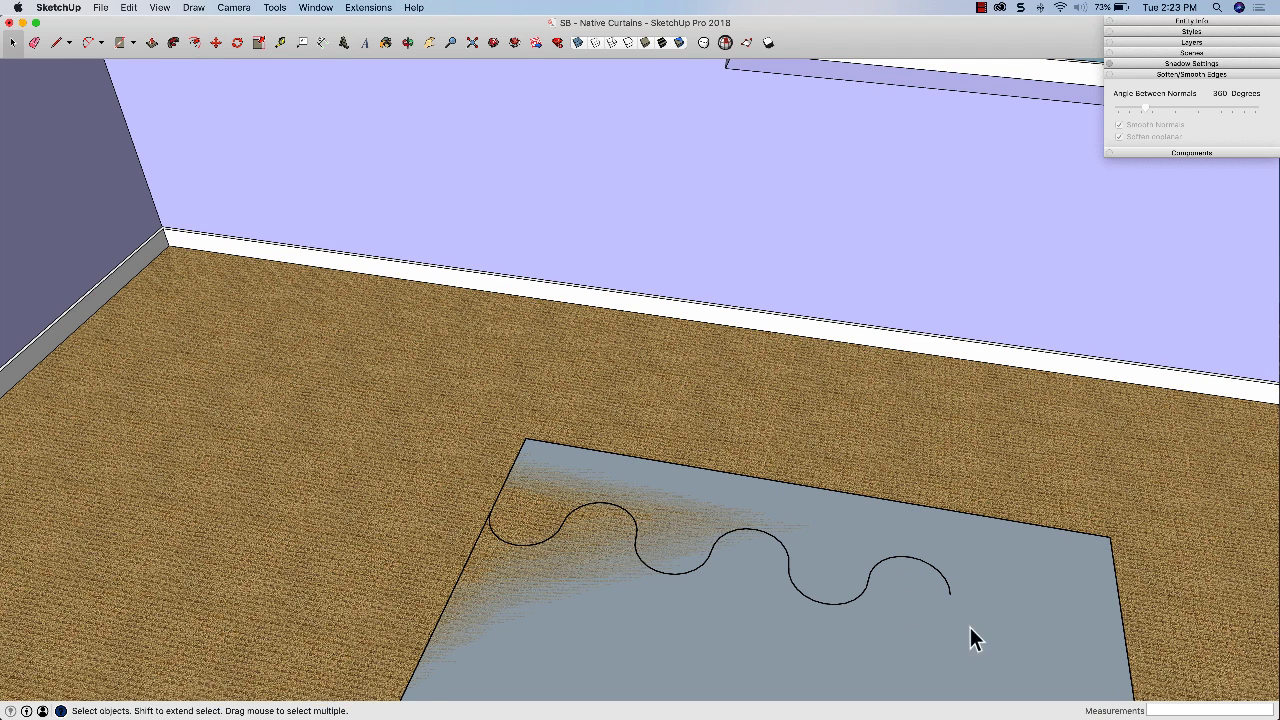
click(862, 600)
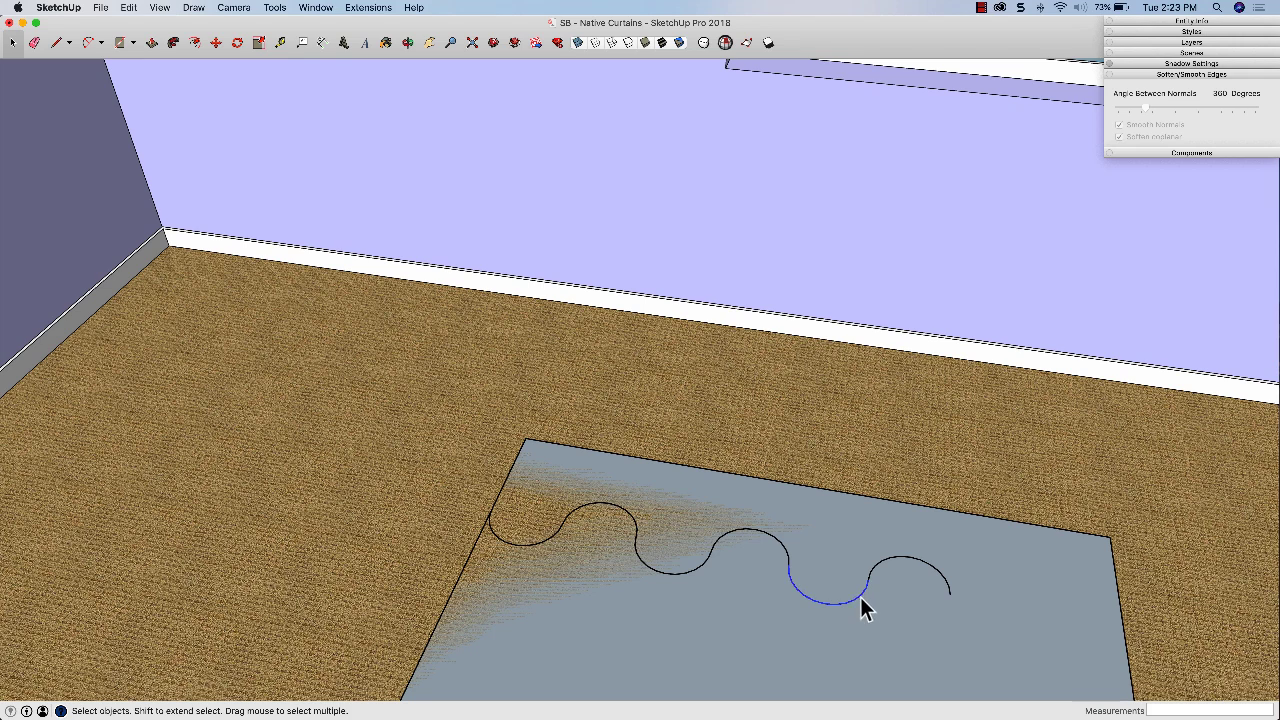
key(m)
click(789, 563)
key(alt)
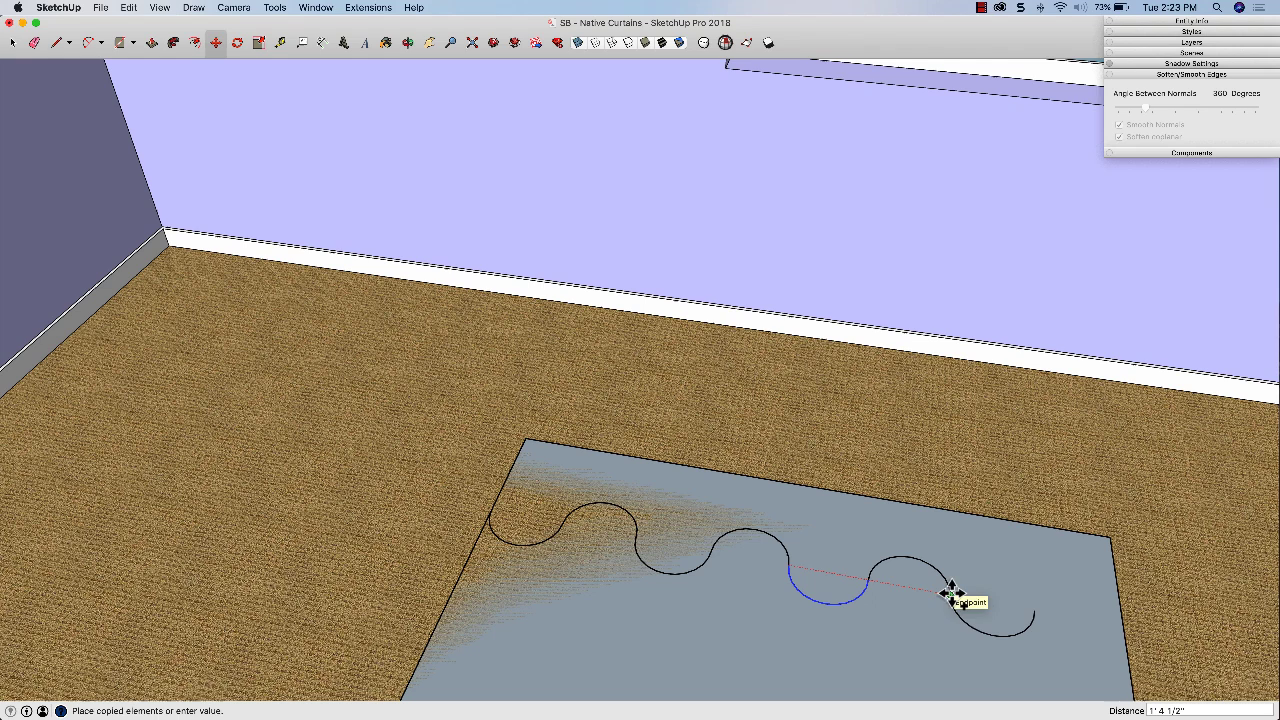
click(951, 592)
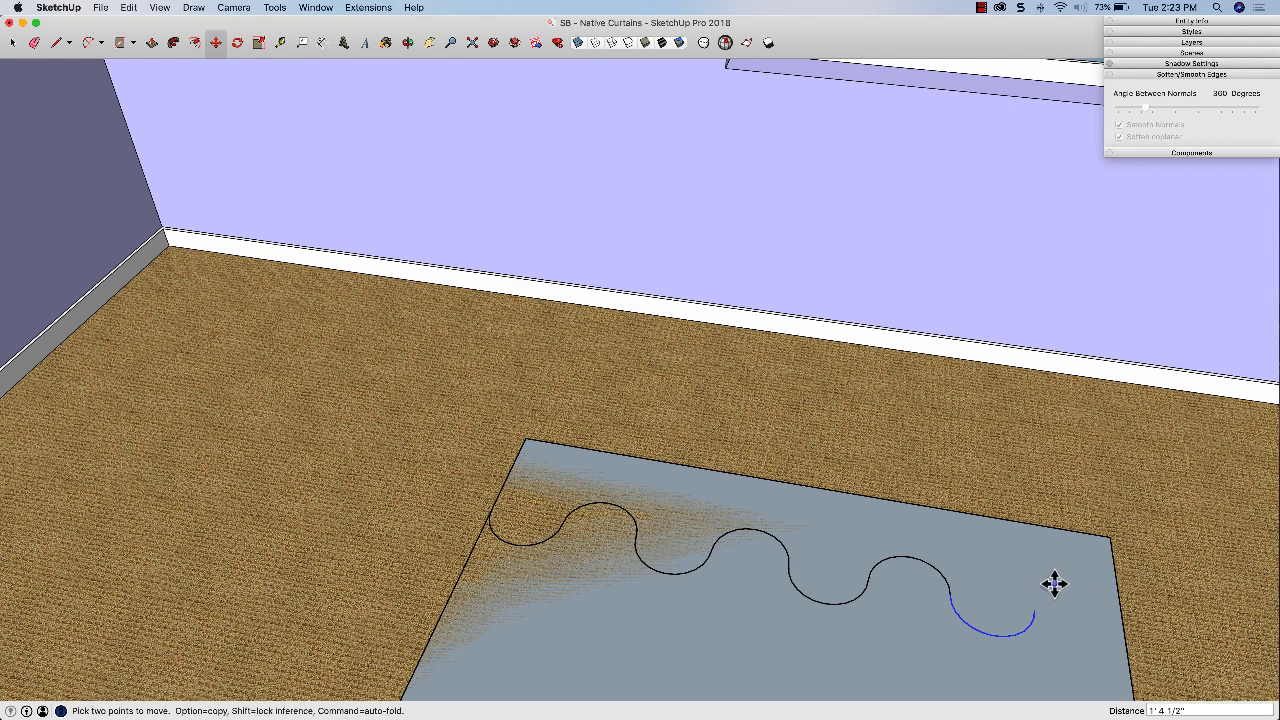
key(l)
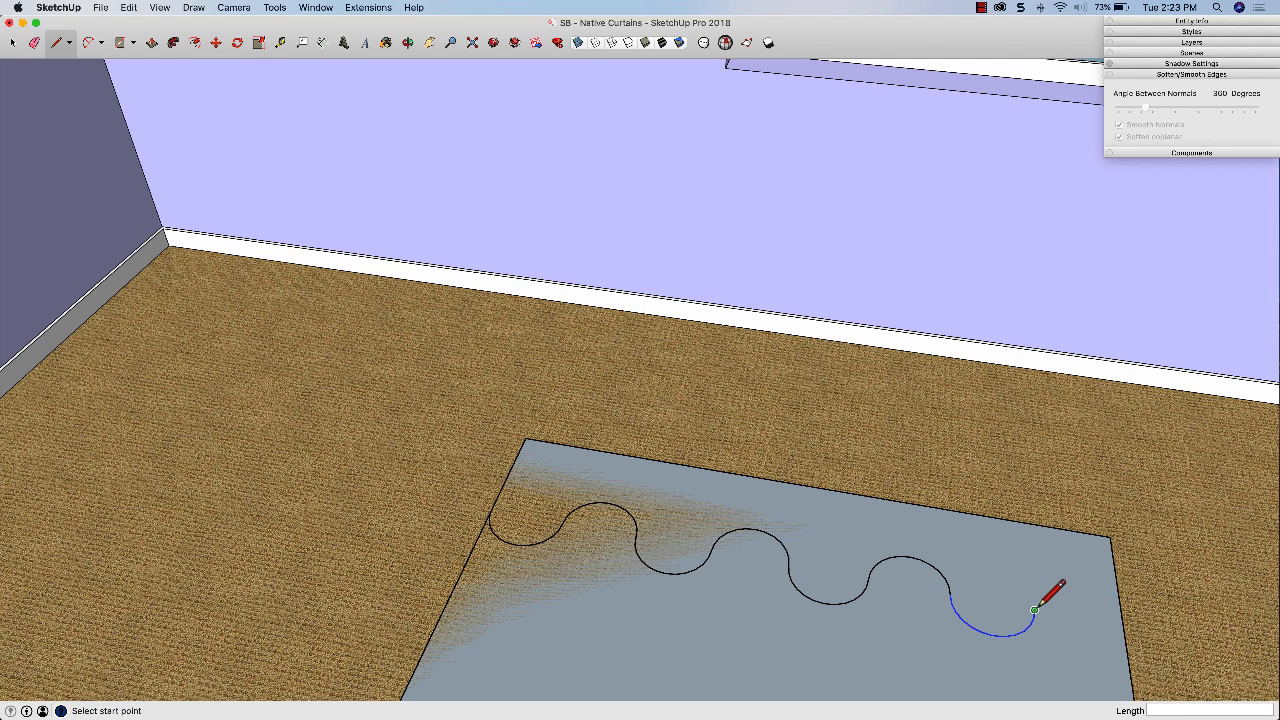
- Close the wave with a line to the edge and erase the outer rectangle edges
click(1030, 522)
scroll(980, 429, down, 5)
scroll(617, 400, down, 3)
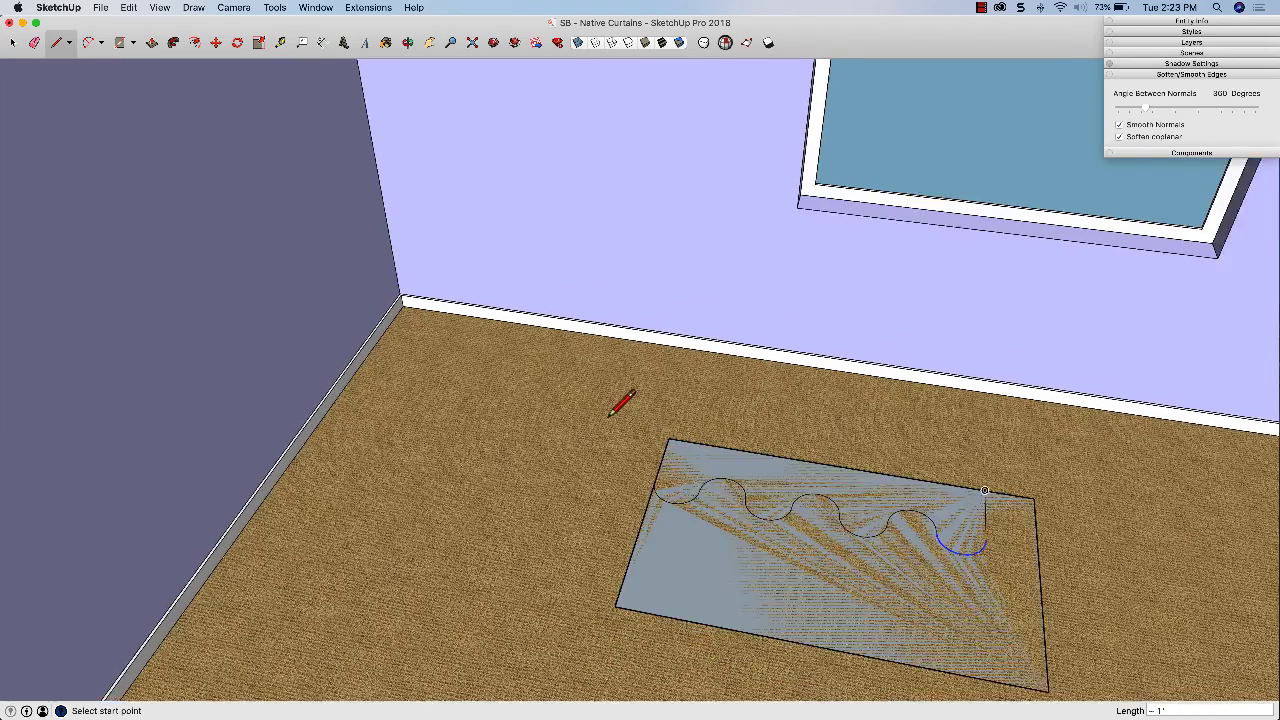
key(e)
mouse_move(666, 543)
mouse_down()
mouse_move(620, 547)
mouse_move(653, 583)
mouse_move(930, 570)
mouse_move(962, 538)
mouse_move(935, 482)
mouse_up()
middle_drag(884, 518, 712, 514)
scroll(890, 630, up, 5)
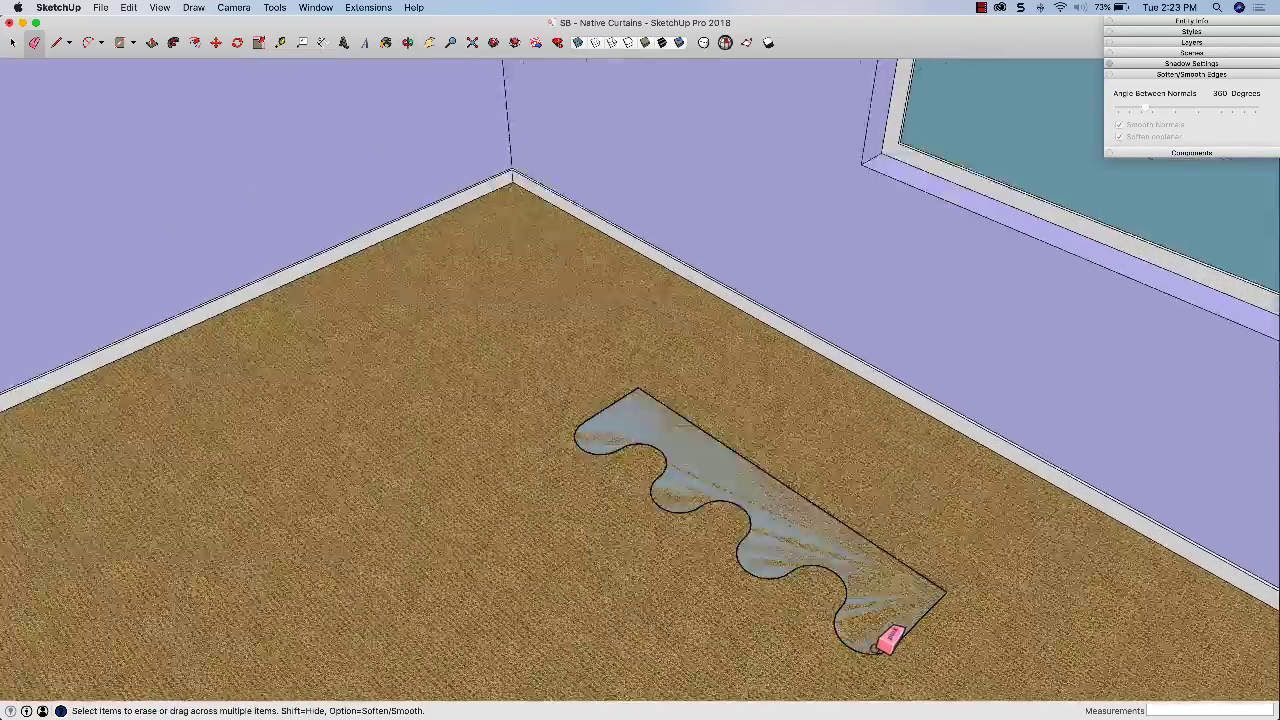
middle_drag(935, 625, 834, 580)
- Move the straight back edge inward 6 3/4"
key(space)
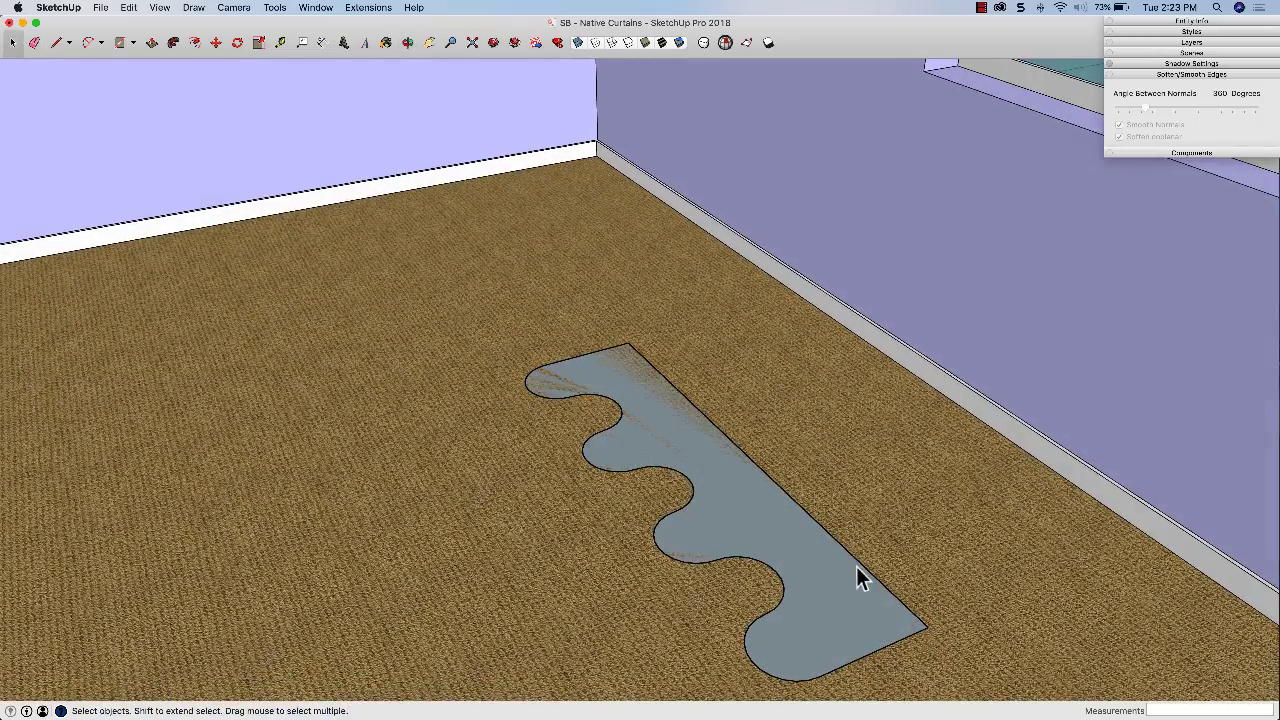
click(862, 567)
key(m)
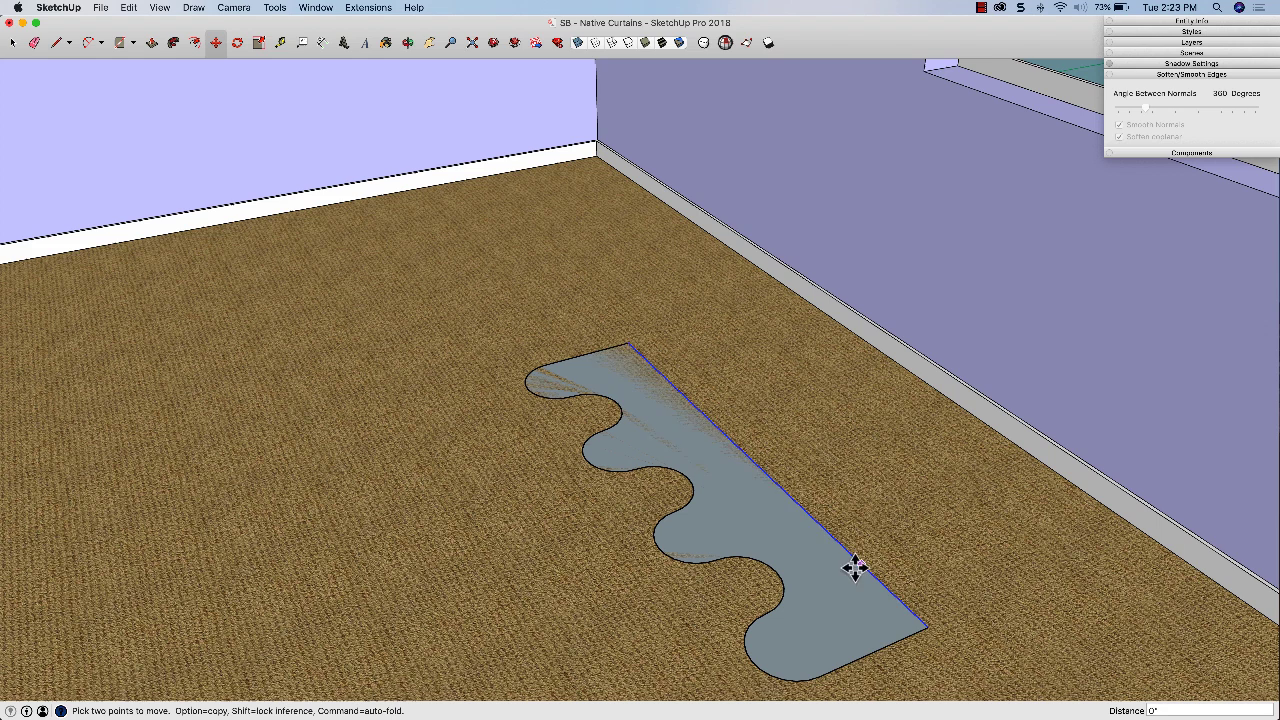
click(852, 566)
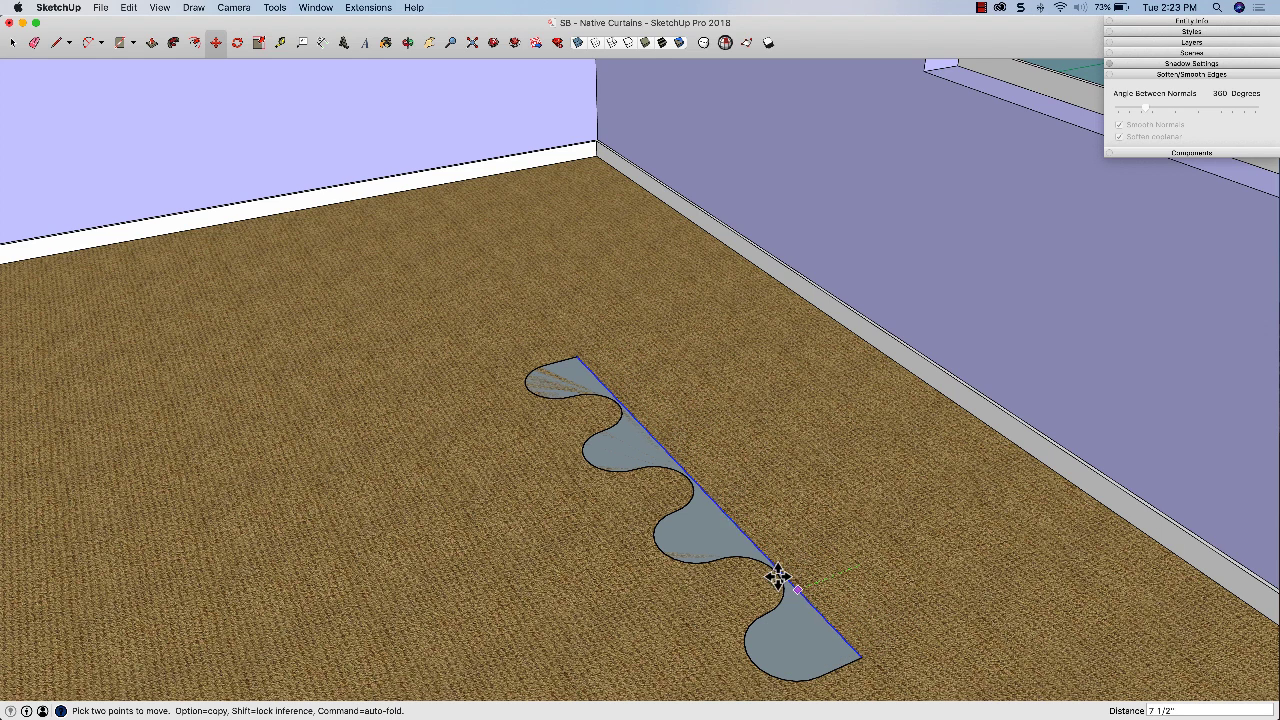
text(8)
key(Return)
text(6 3/4)
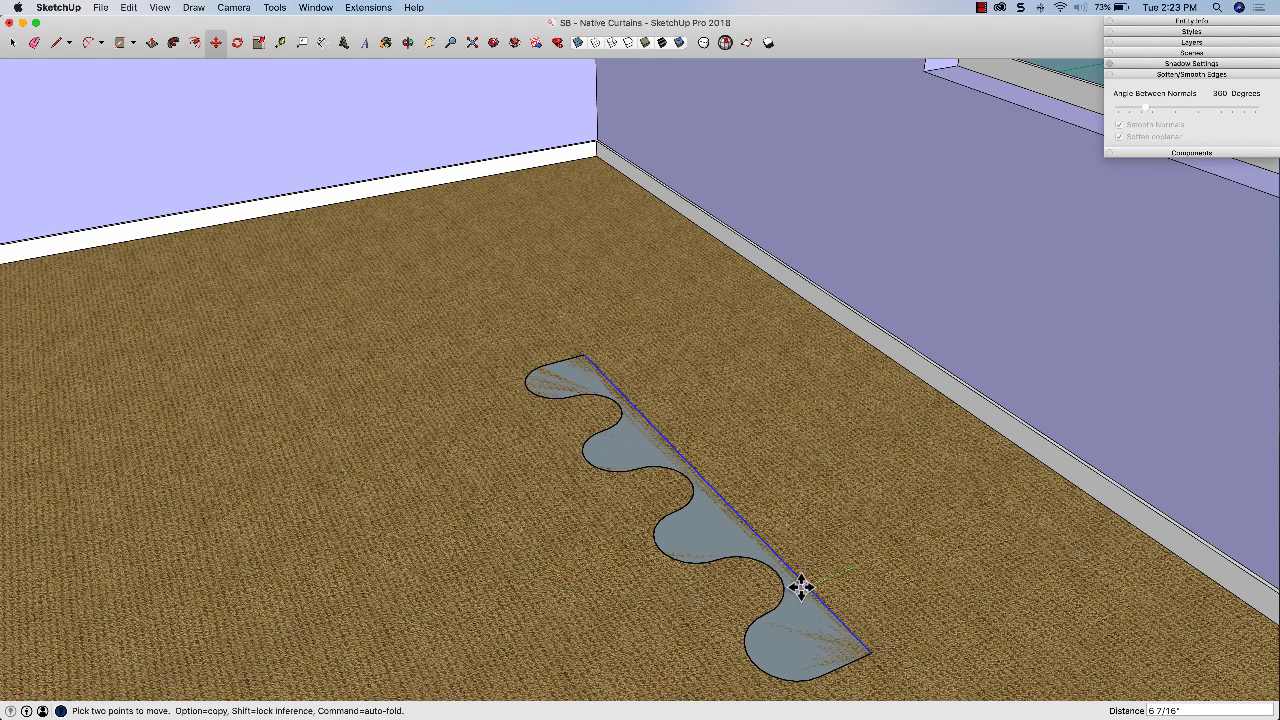
key(Return)
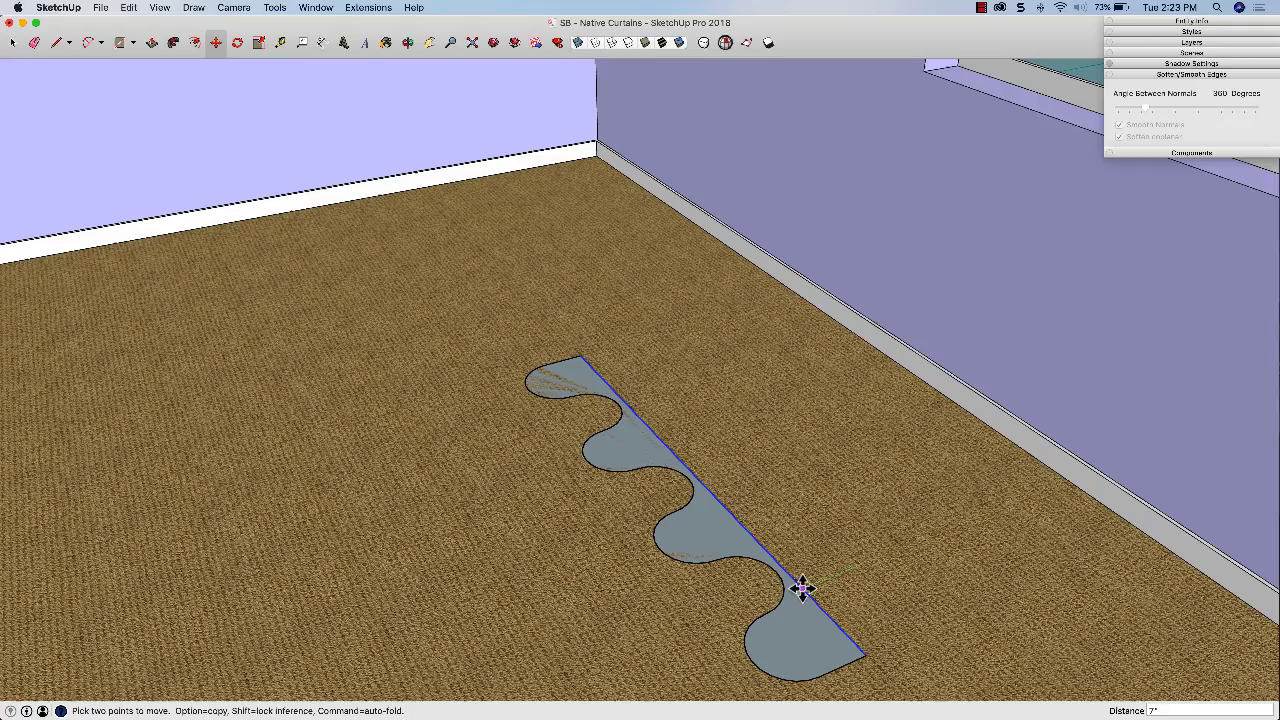
- Orbit and zoom out to show the profile with the room's walls and corner
key(o)
drag(771, 625, 595, 478)
key(m)
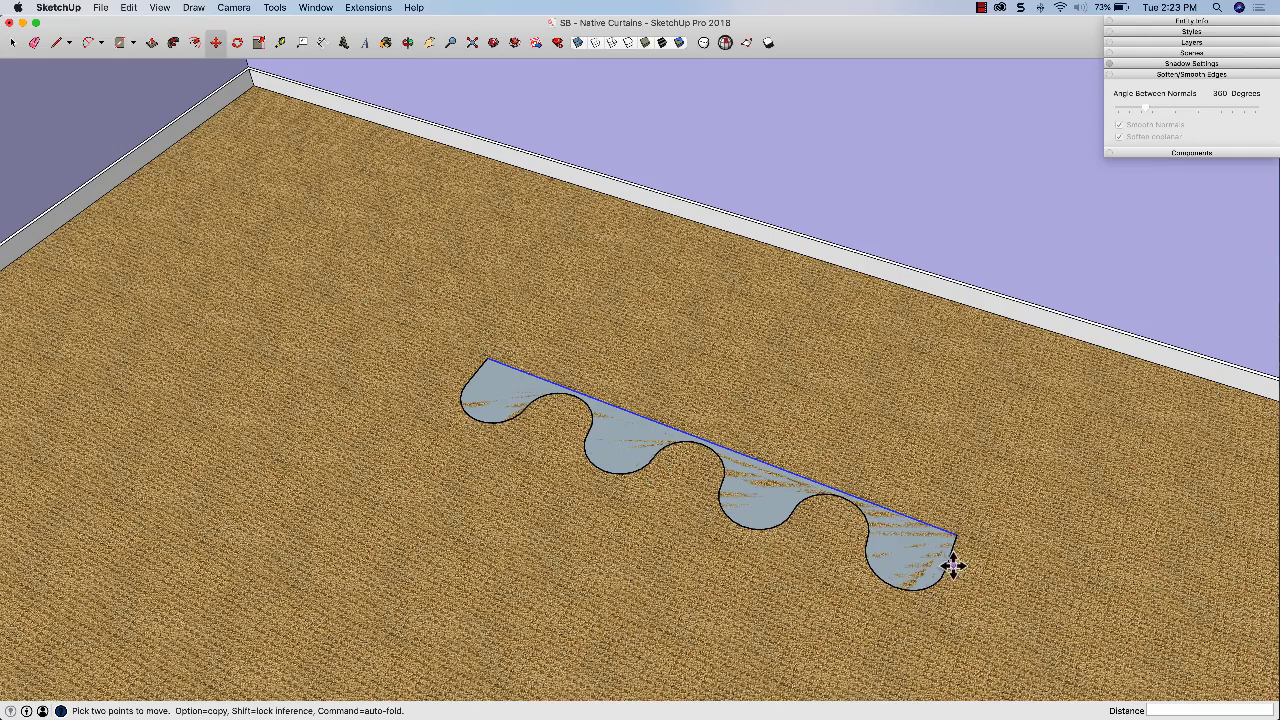
middle_drag(951, 563, 703, 447)
scroll(741, 446, down, 3)
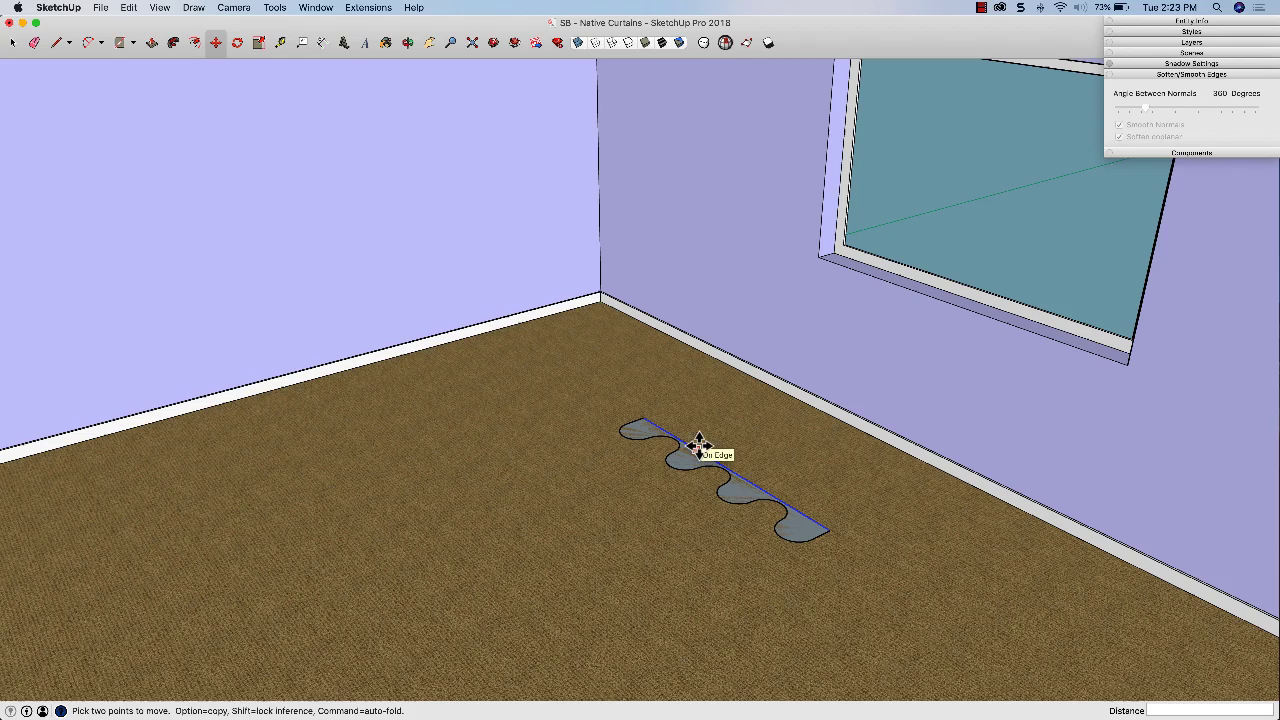
- Push/pull the scalloped face up 8' into a tall pleated curtain panel
key(p)
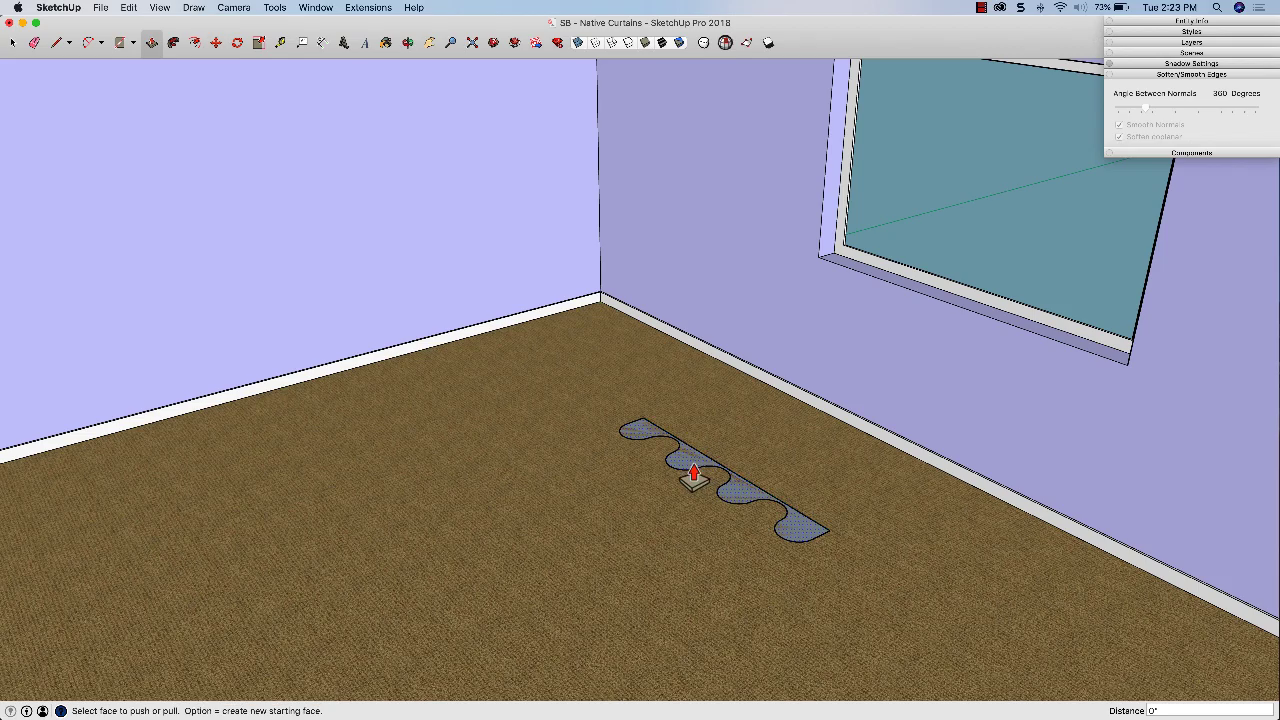
click(694, 464)
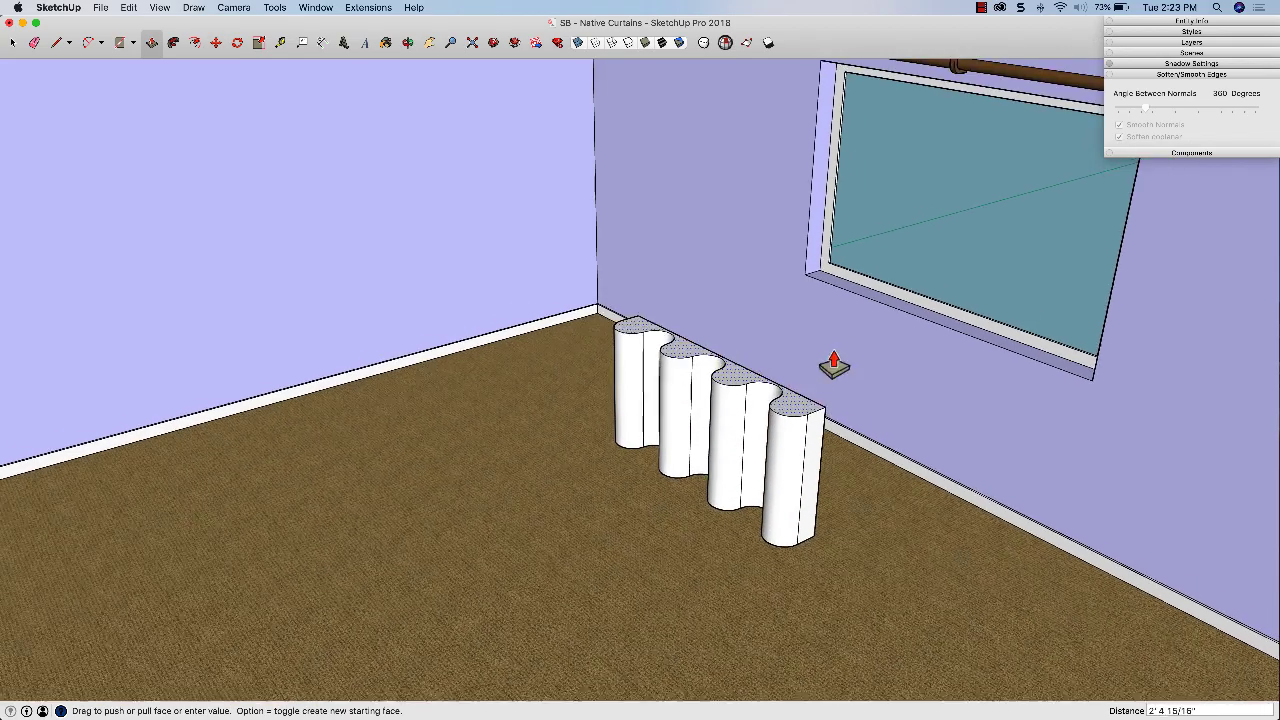
middle_drag(829, 363, 991, 323)
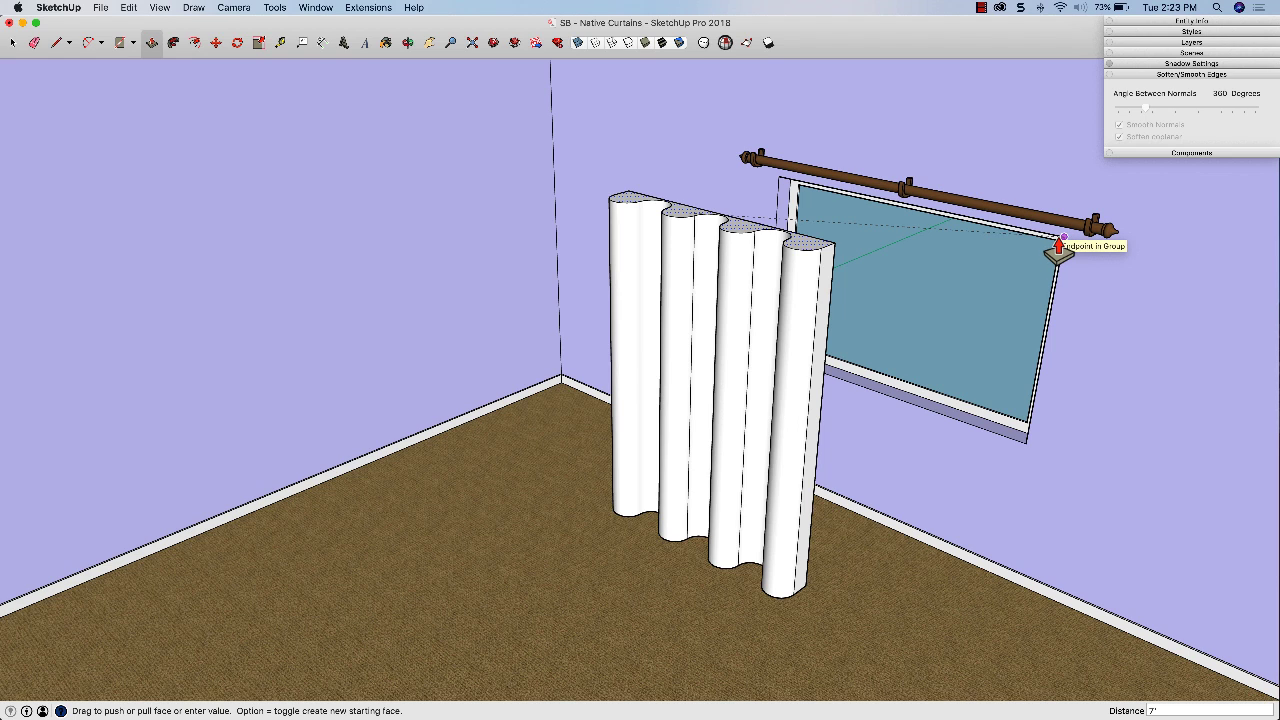
drag(1058, 248, 1051, 200)
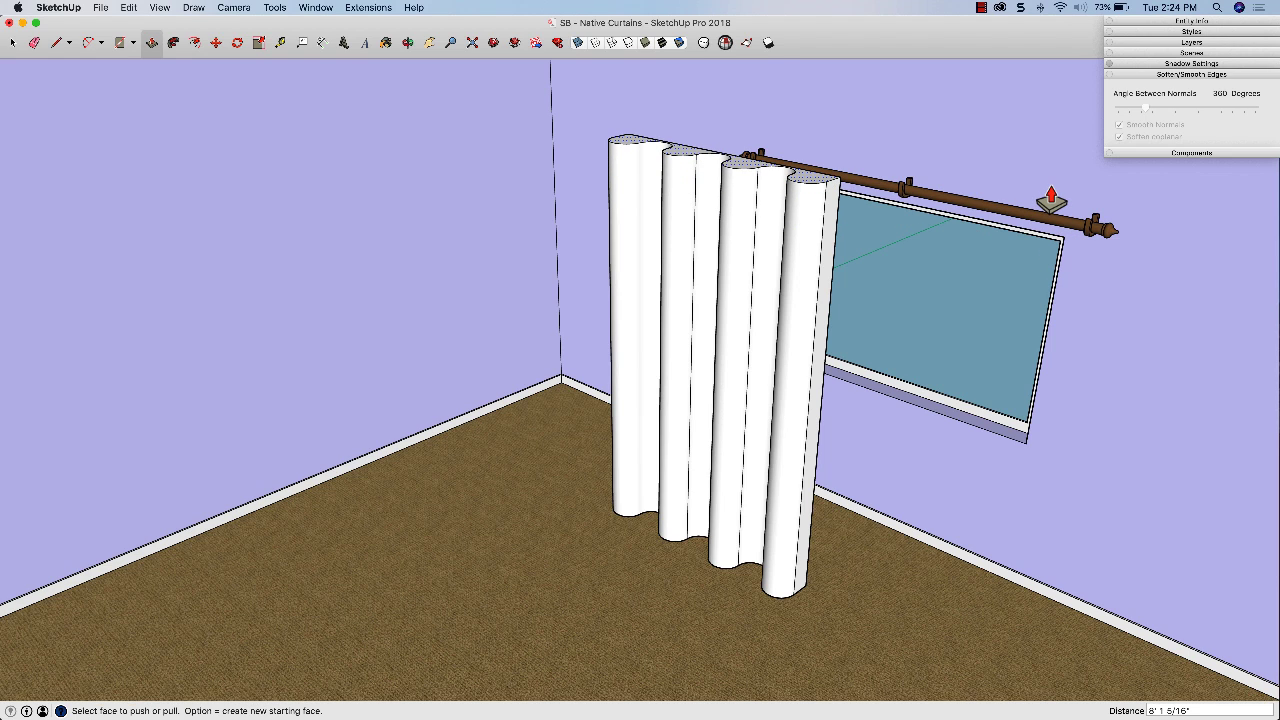
click(1051, 197)
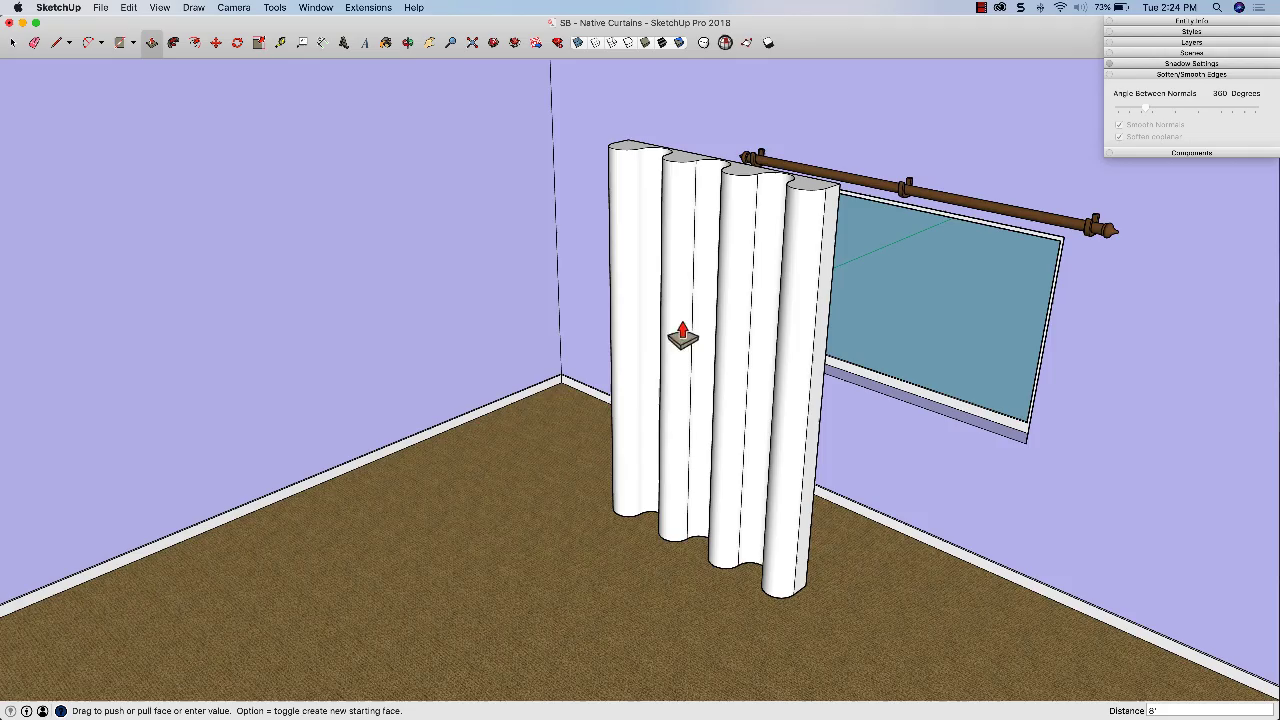
middle_drag(682, 337, 369, 437)
key(space)
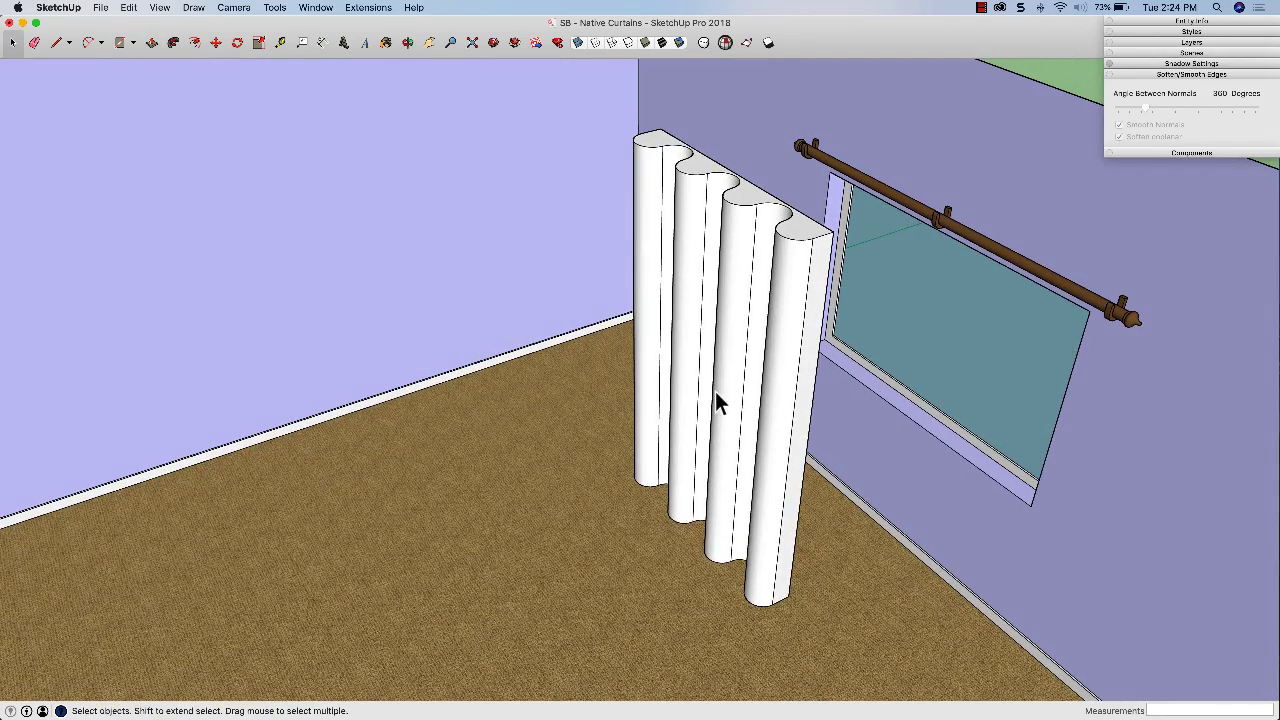
middle_drag(715, 400, 783, 375)
- Soften the coplanar edges of the whole curtain so the pleats look smooth
triple_click(734, 383)
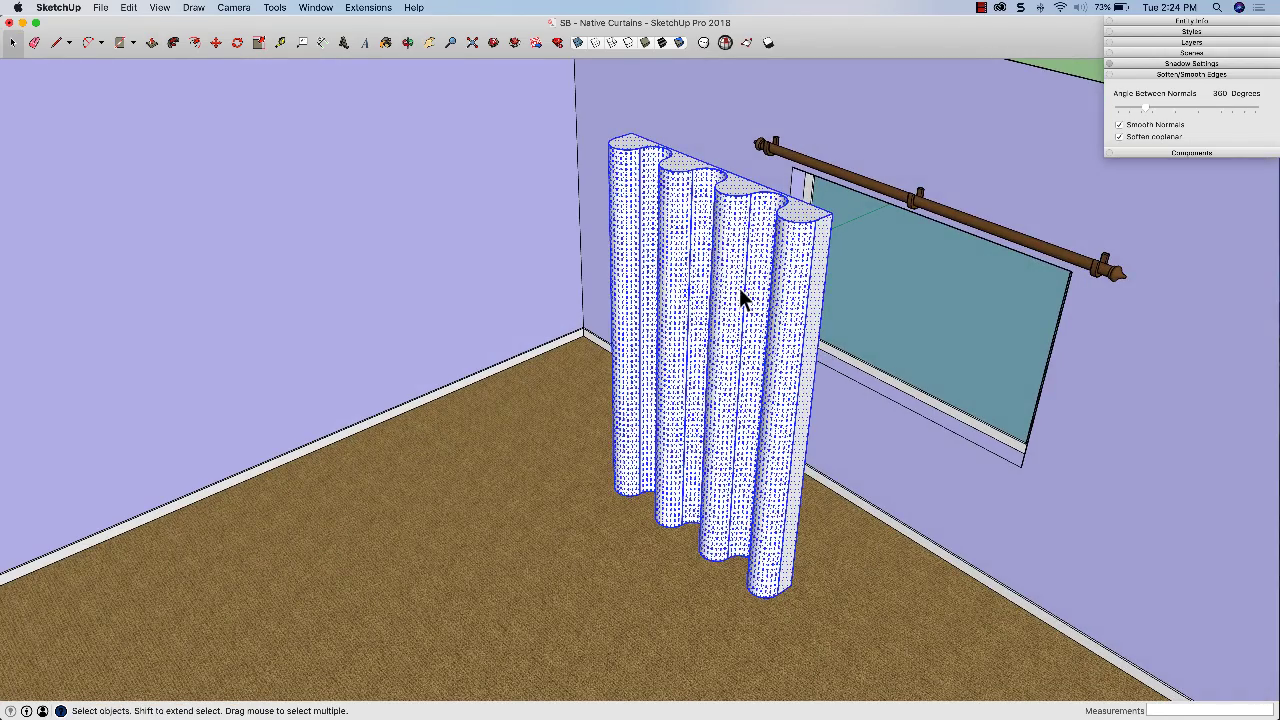
click(1124, 138)
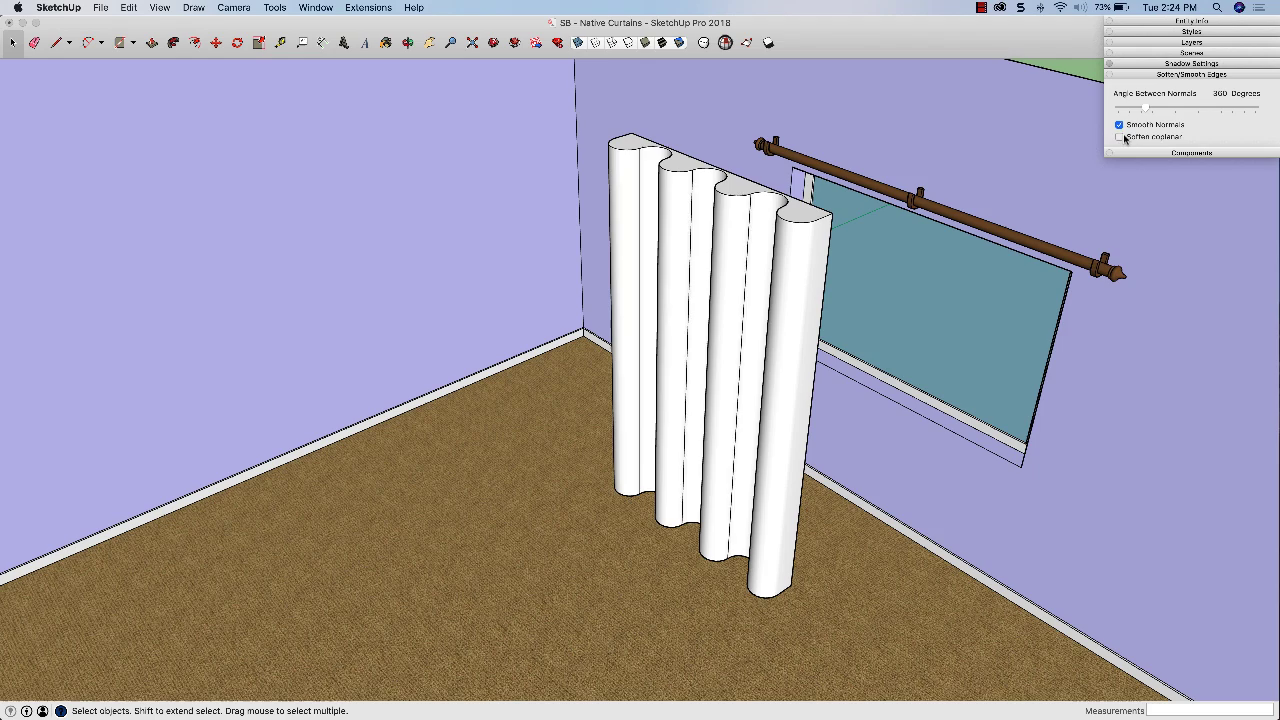
middle_drag(824, 272, 673, 303)
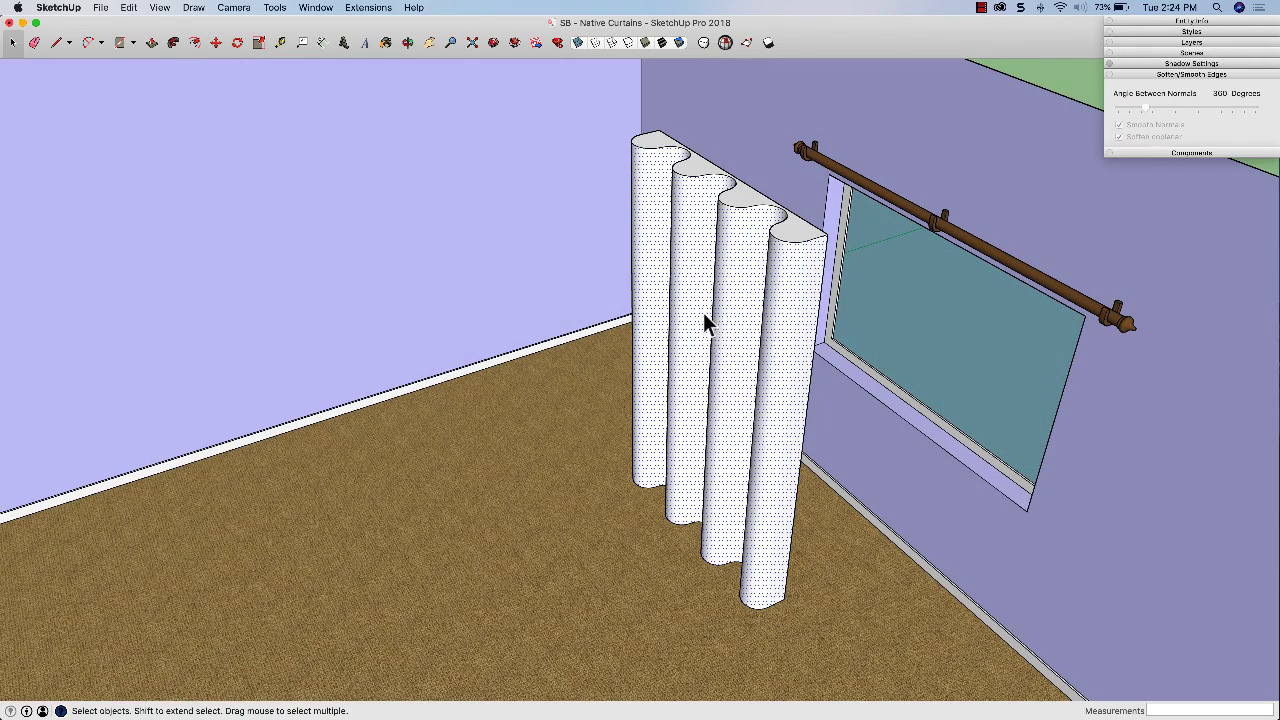
click(712, 346)
key(m)
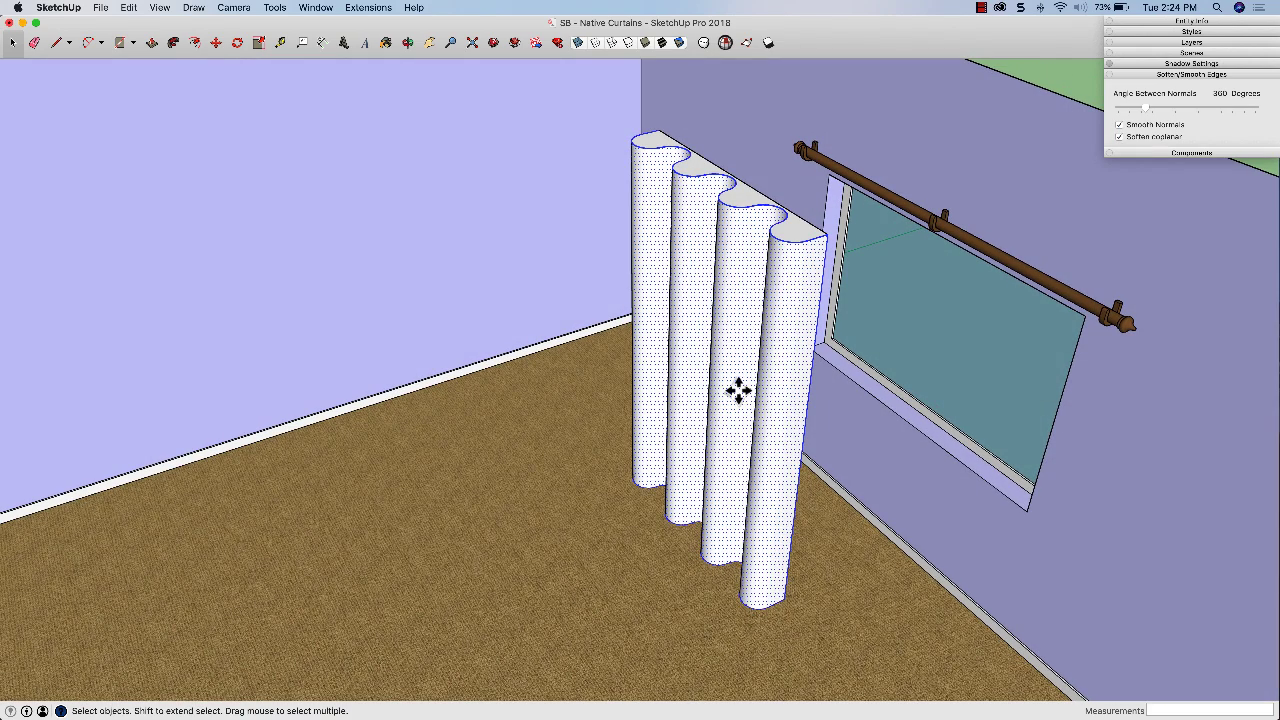
key(space)
- Move the curtain 4' 6" along the wall to sit beneath the rod
triple_click(735, 394)
key(m)
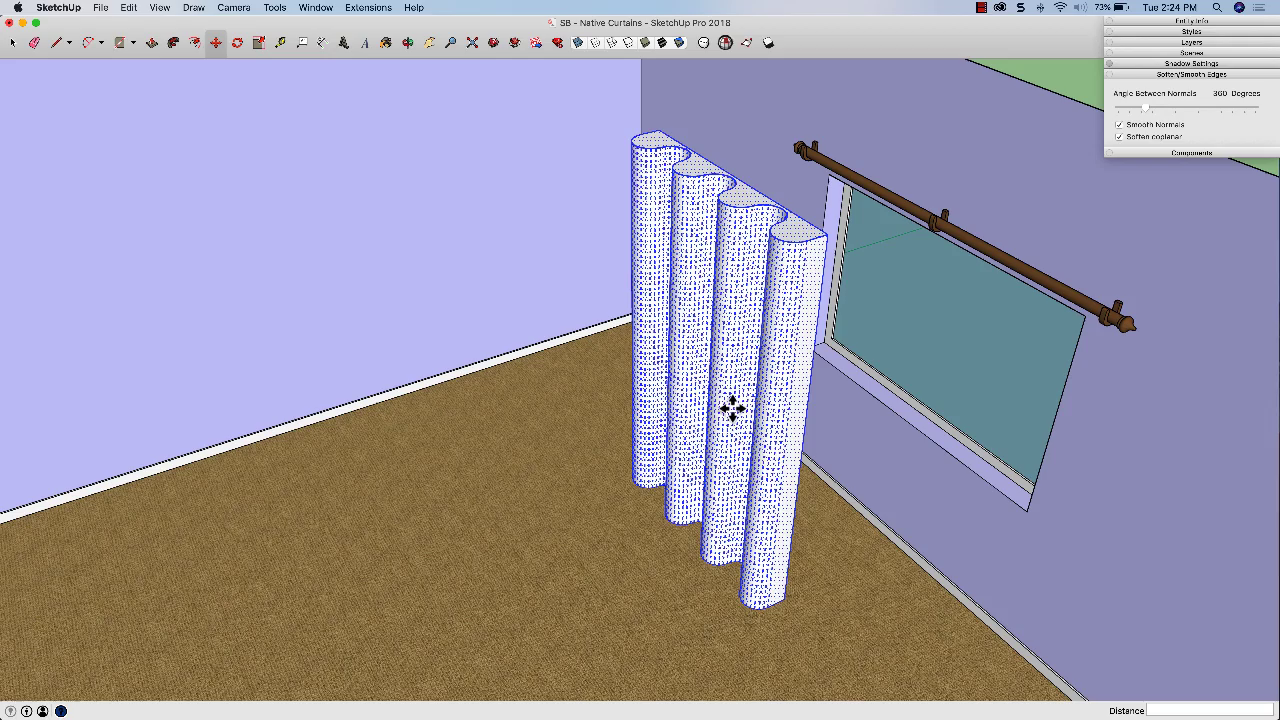
drag(795, 480, 913, 430)
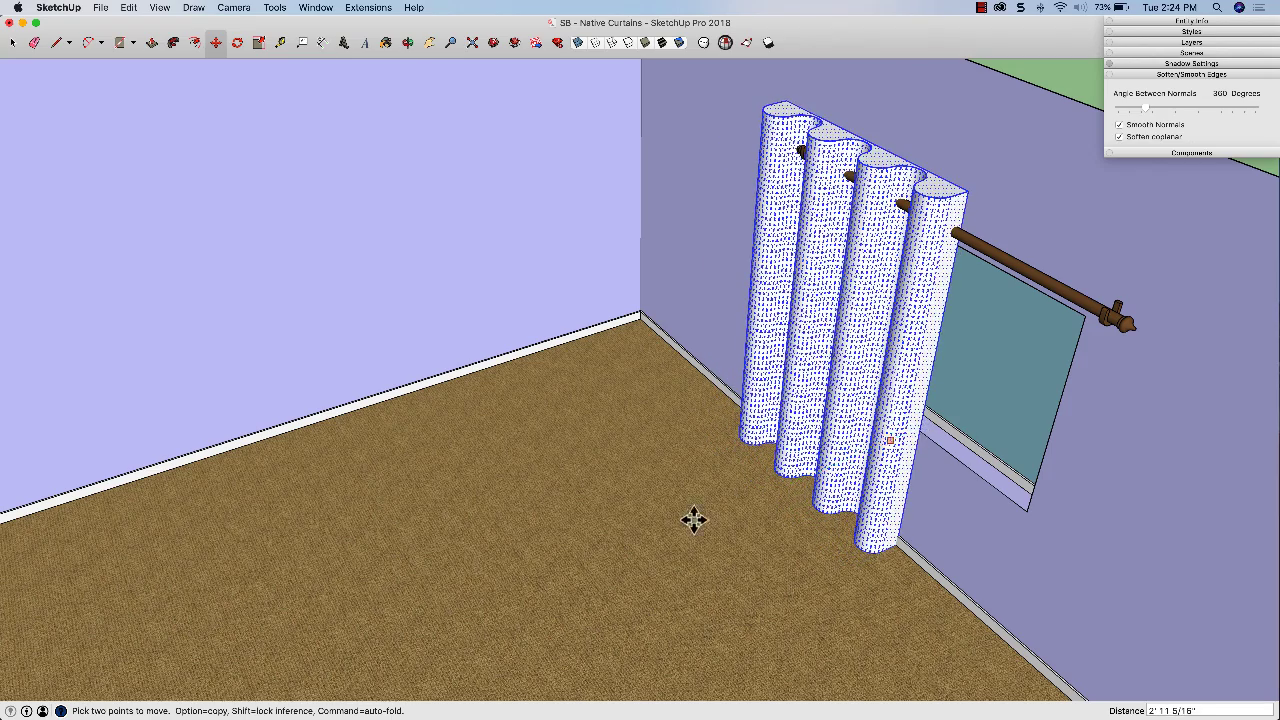
middle_drag(694, 519, 853, 470)
drag(881, 468, 908, 474)
middle_drag(843, 598, 707, 588)
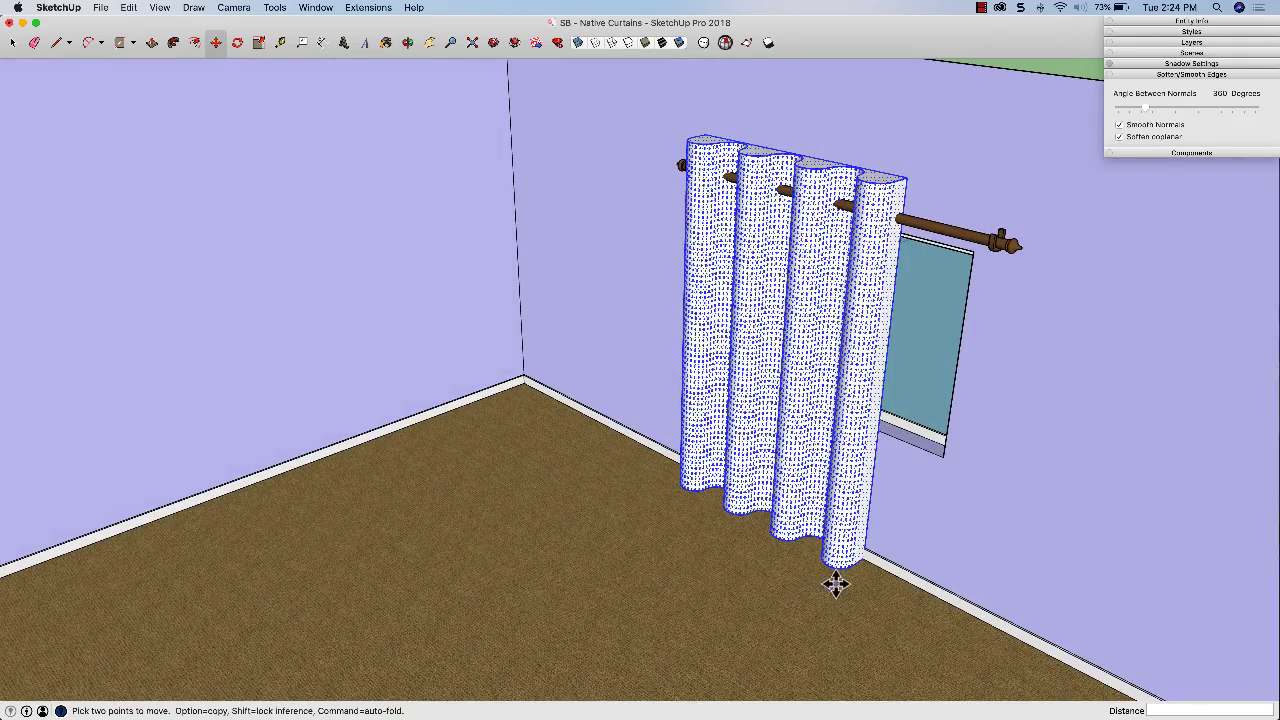
drag(836, 585, 638, 652)
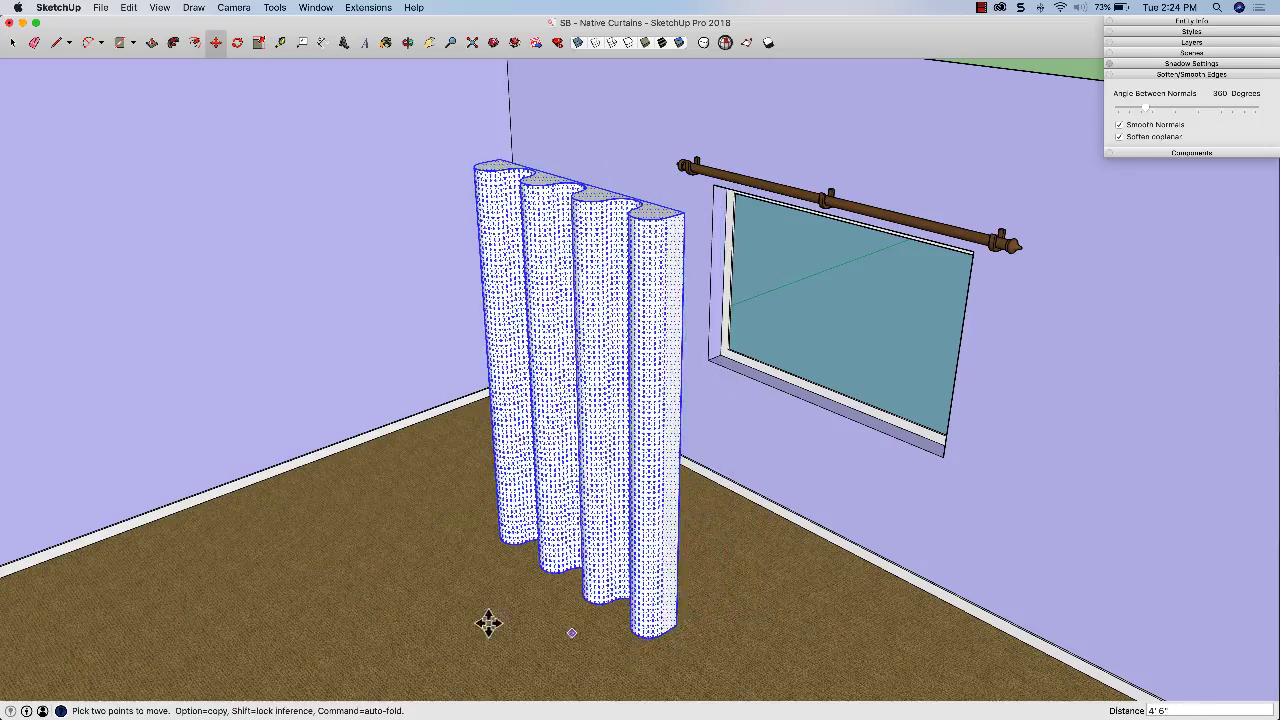
middle_drag(489, 624, 755, 600)
- Scale the curtain's top face width to 0.88
key(space)
click(752, 583)
middle_drag(710, 243, 709, 266)
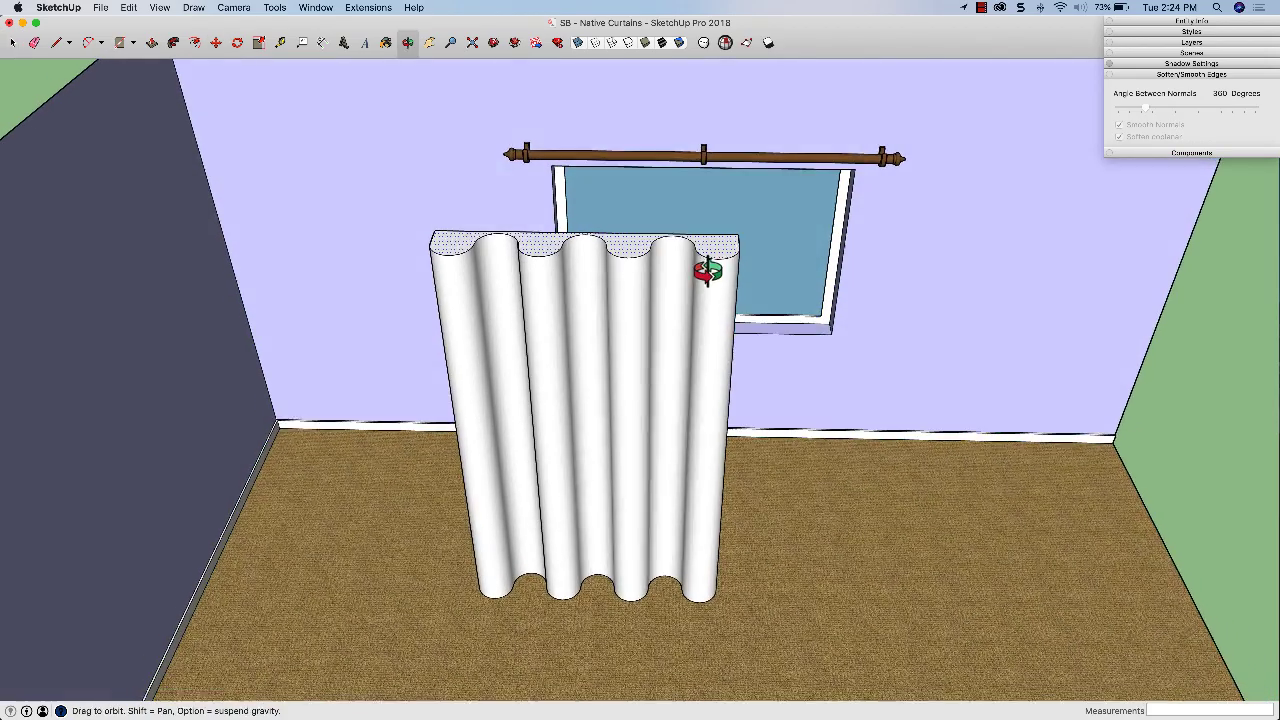
click(479, 250)
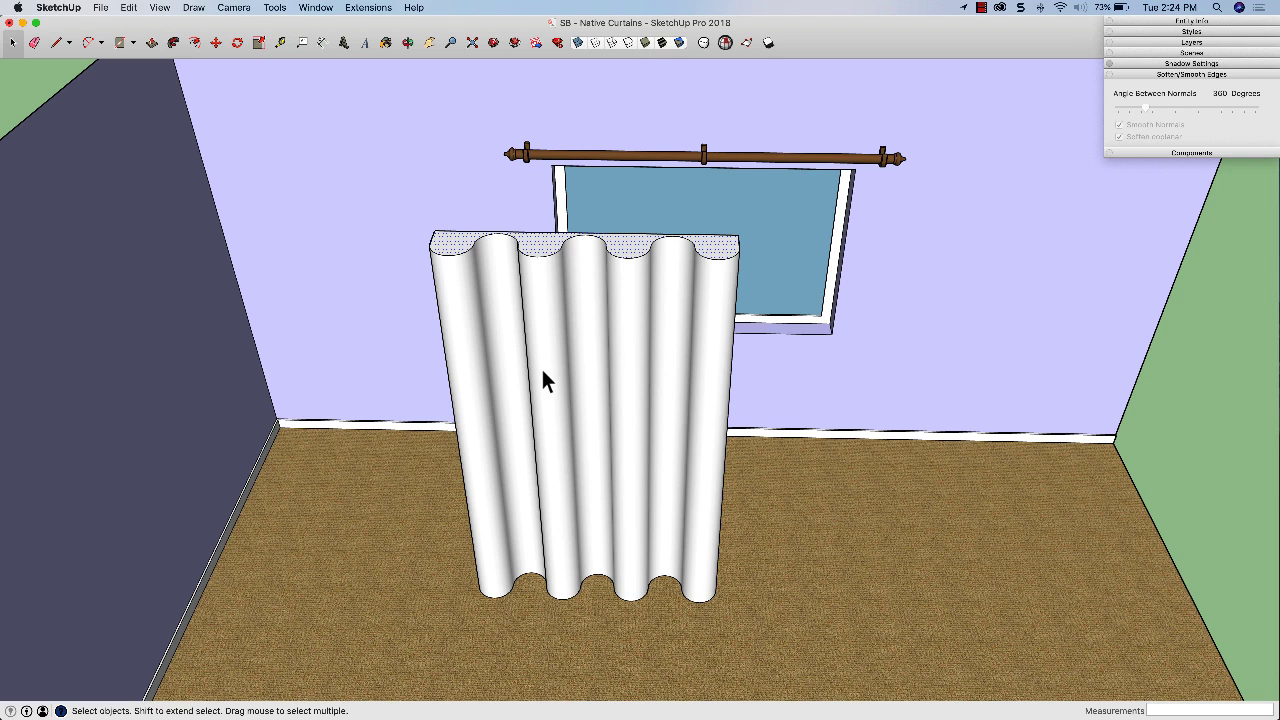
key(s)
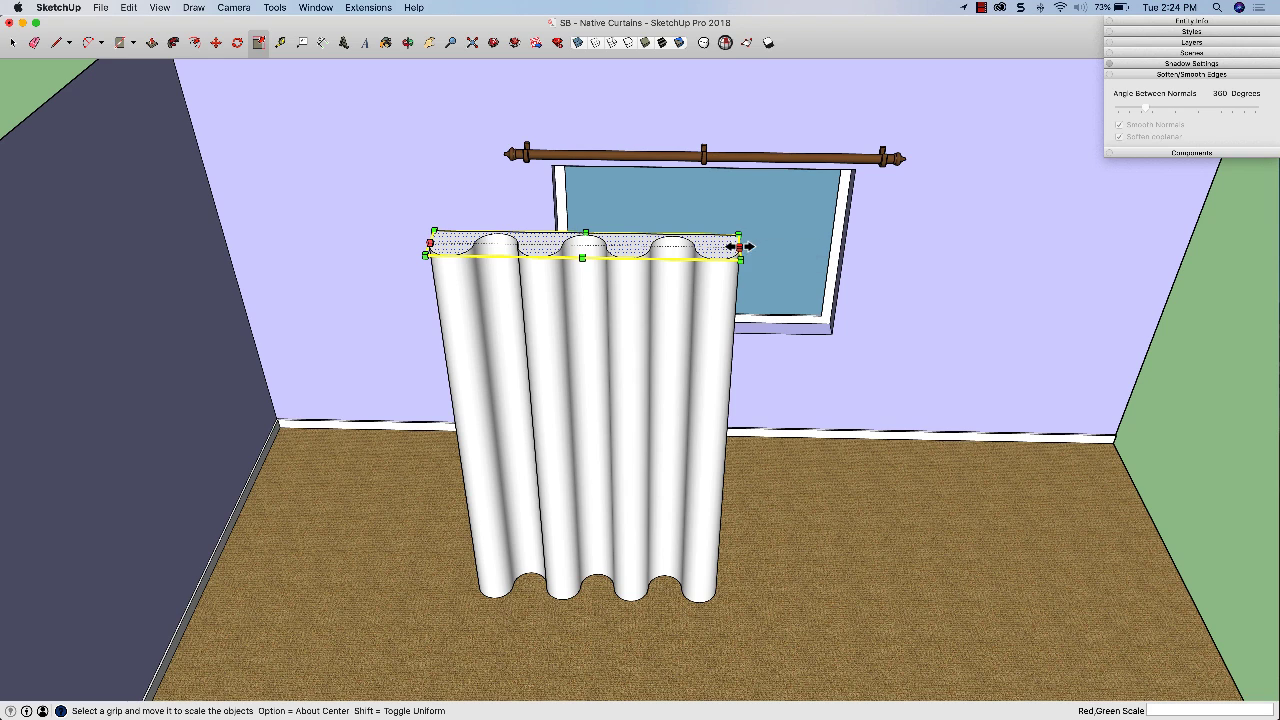
click(740, 246)
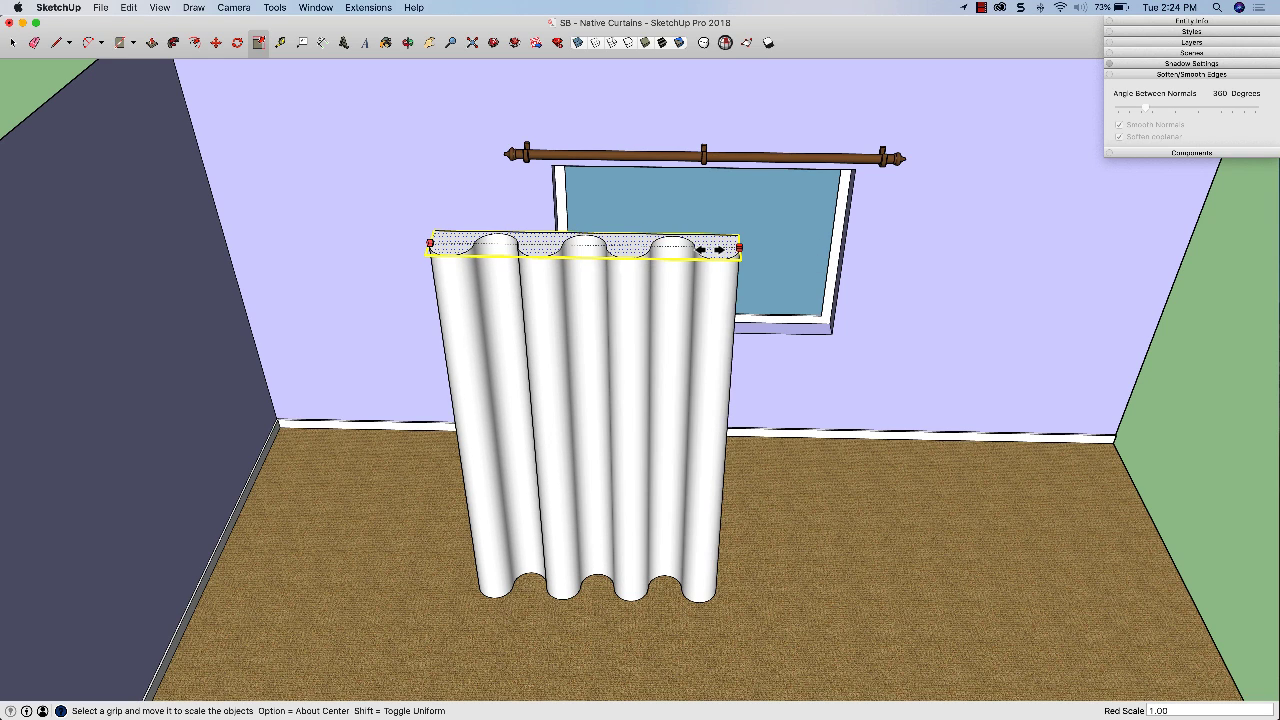
click(705, 257)
middle_drag(705, 257, 766, 337)
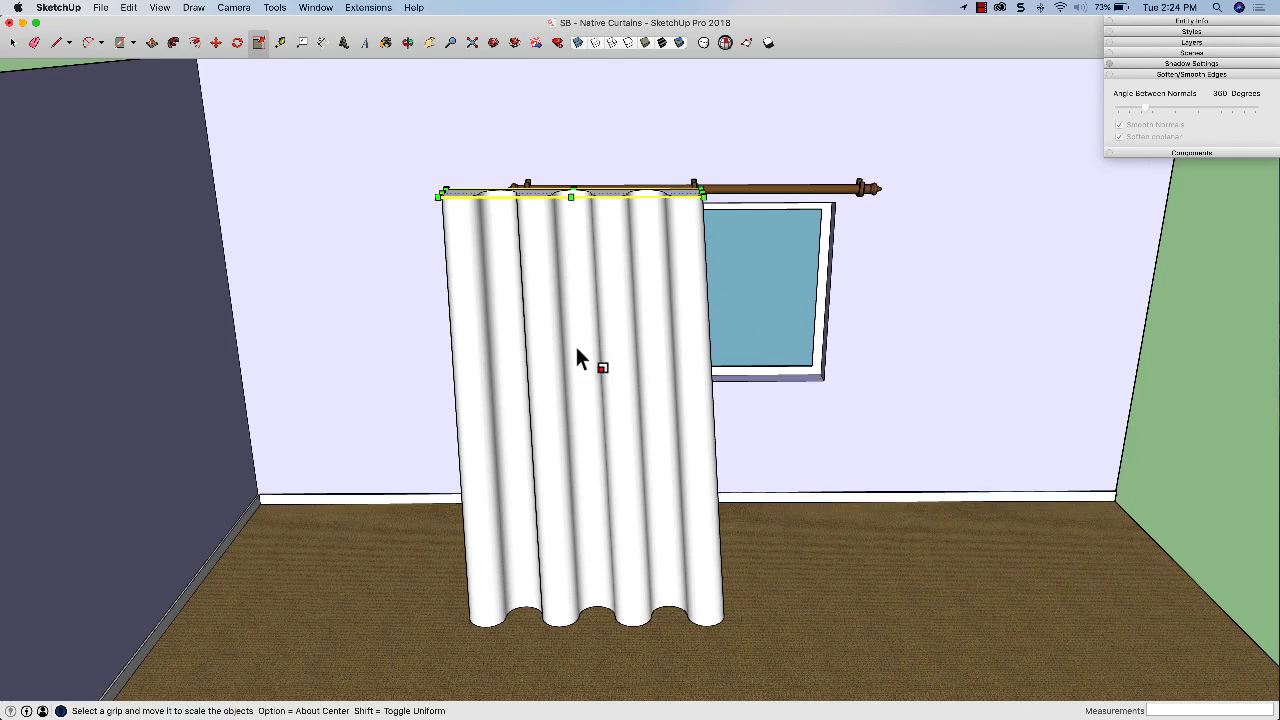
- Narrow the curtain from its left side to about 0.95, orbiting to check it
middle_drag(578, 360, 571, 400)
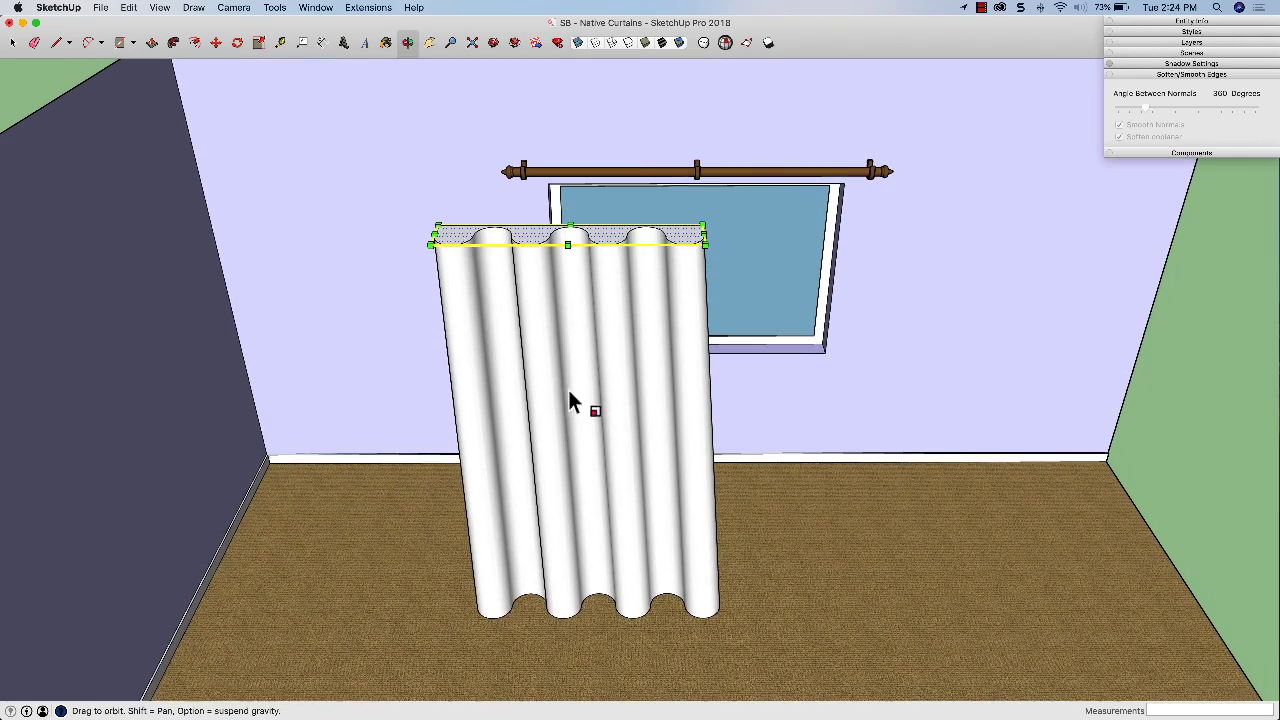
click(435, 233)
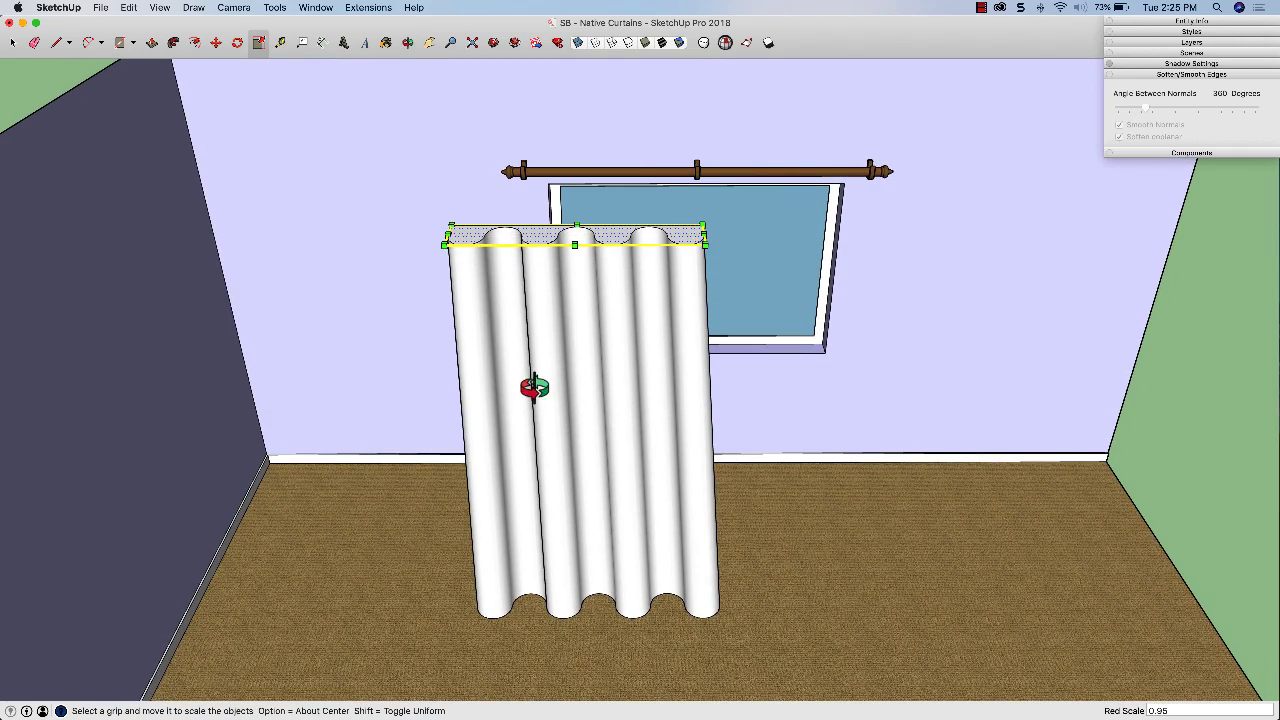
middle_drag(534, 388, 675, 310)
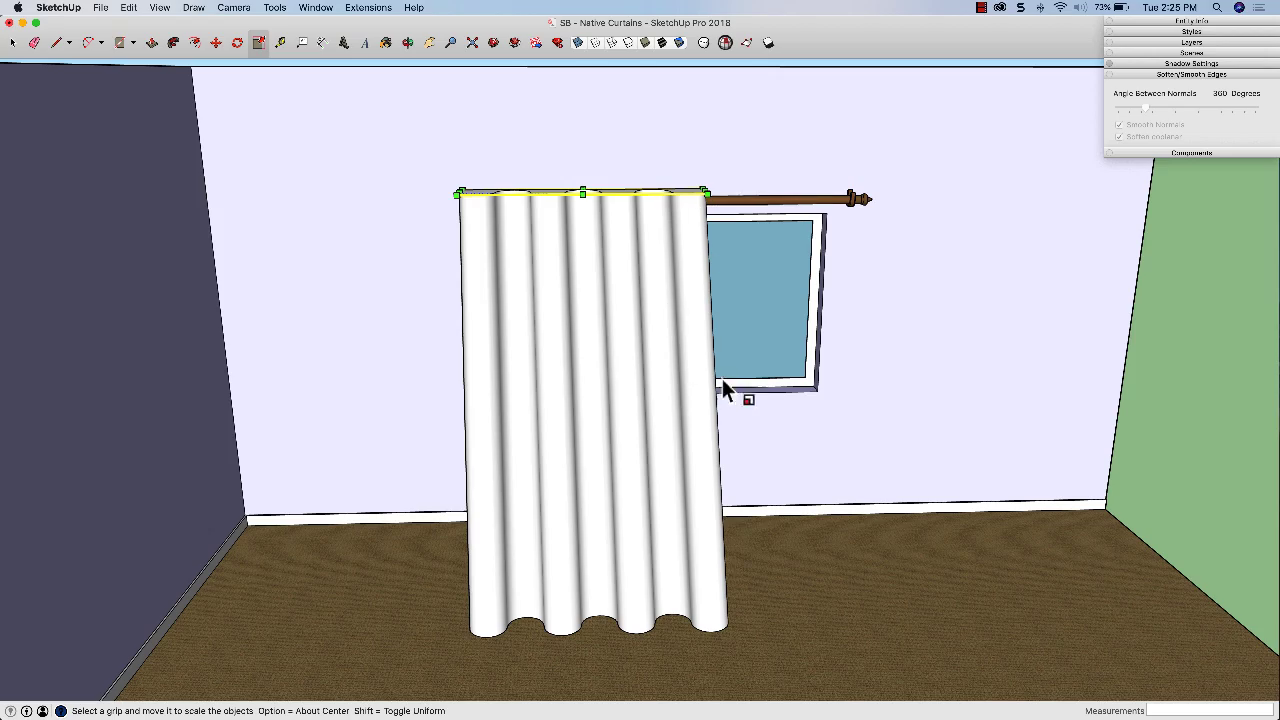
middle_drag(760, 355, 590, 185)
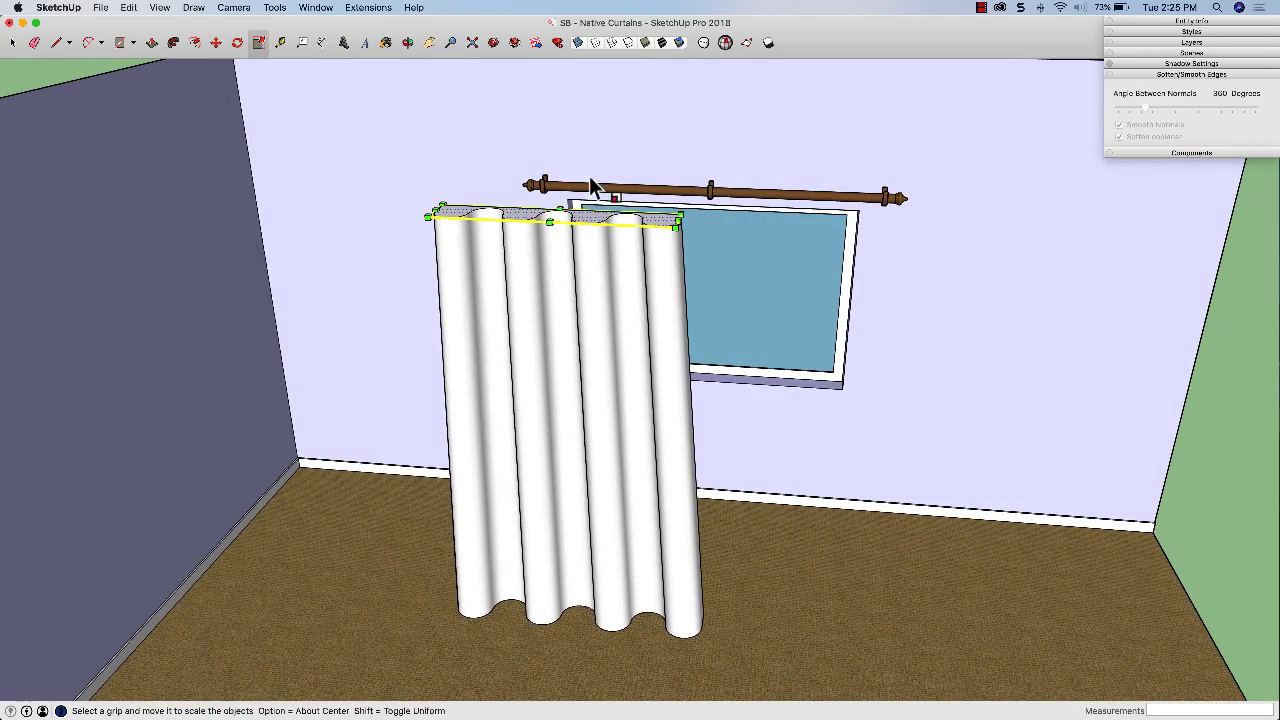
middle_drag(746, 393, 533, 433)
mouse_move(546, 352)
middle_down()
mouse_move(674, 300)
mouse_move(670, 319)
mouse_move(614, 289)
mouse_move(640, 514)
mouse_move(624, 530)
mouse_move(600, 494)
mouse_move(594, 420)
mouse_move(566, 350)
middle_up()
- From the wider saved room view, make the selected curtain a component named 'Drape'
key(e)
key(space)
key(Page_Down)
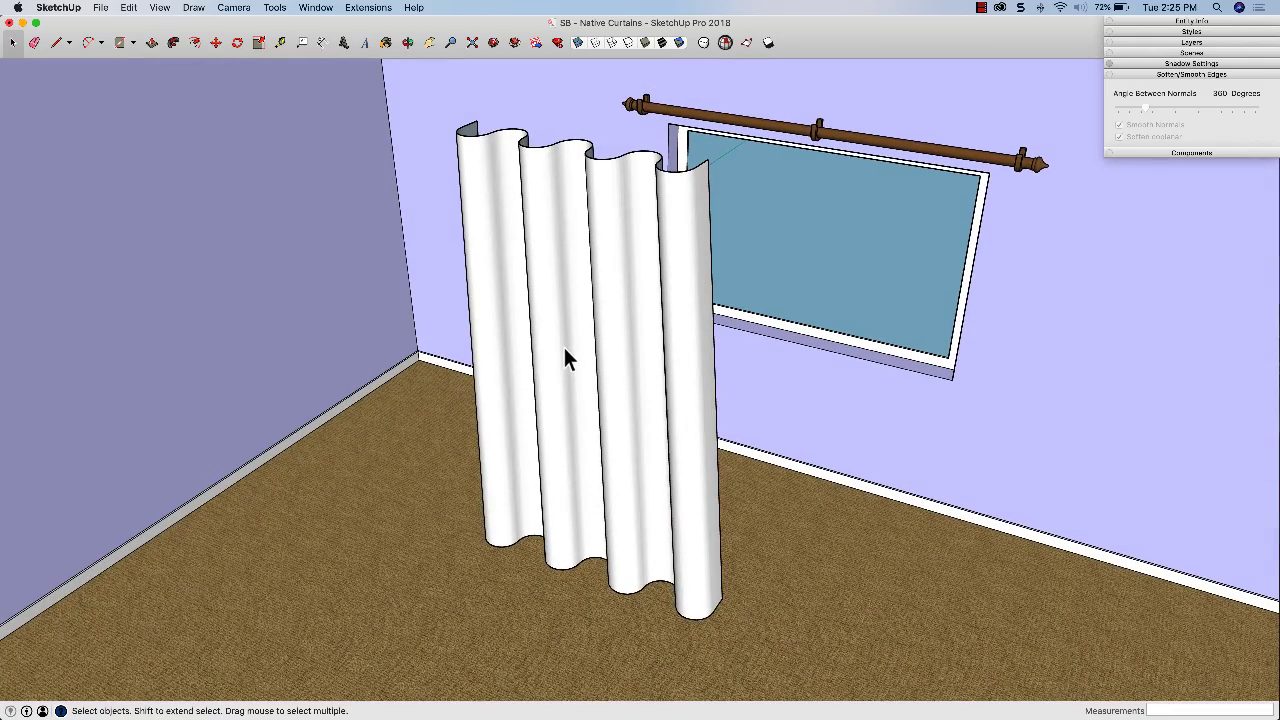
click(561, 333)
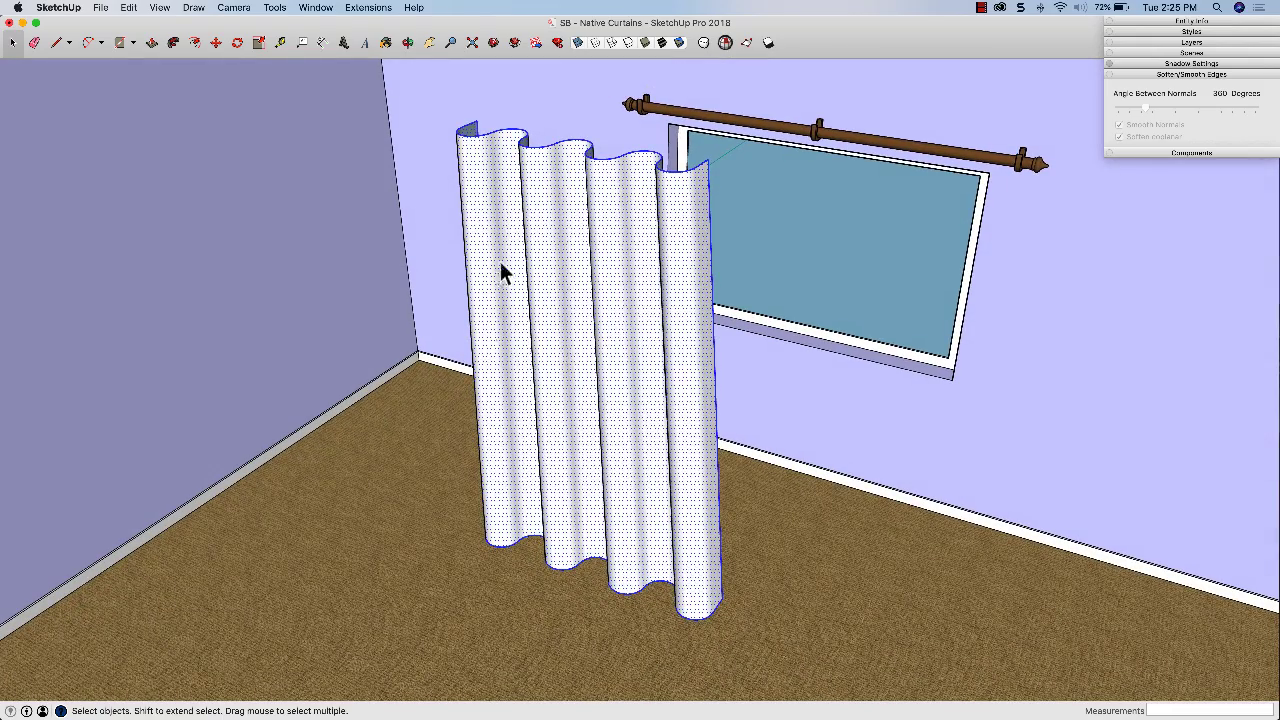
right_click(556, 357)
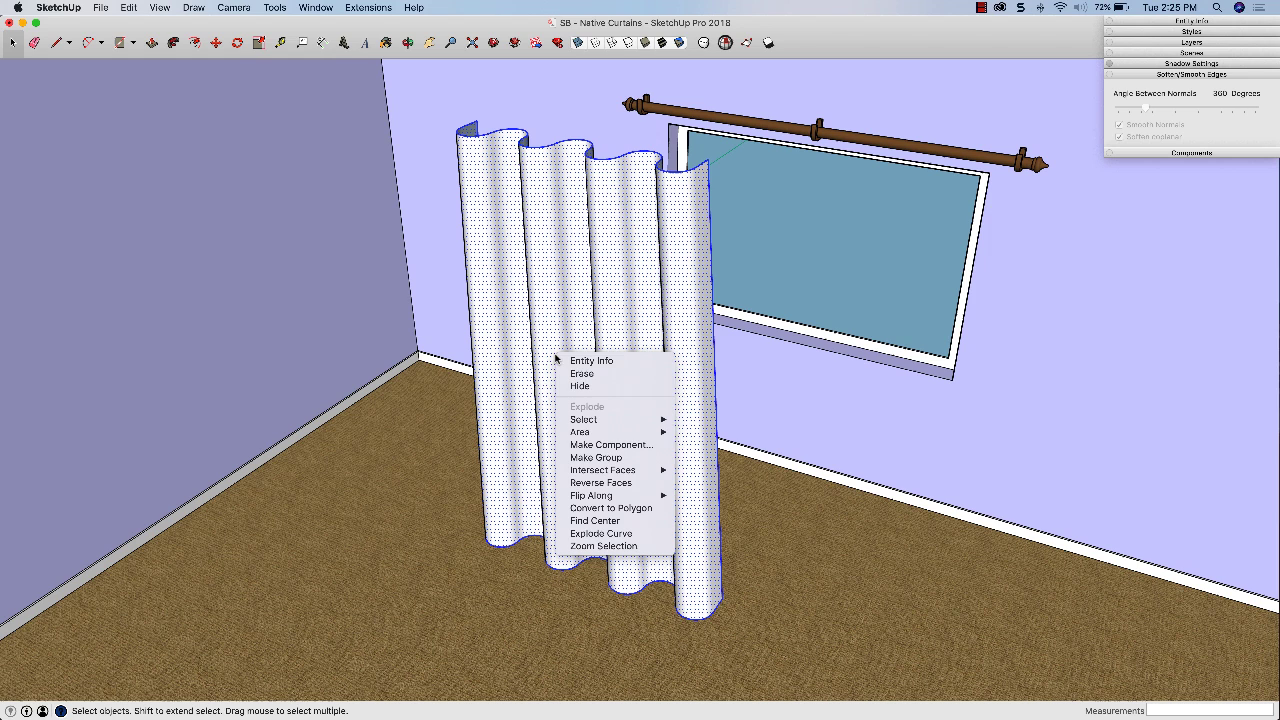
click(610, 444)
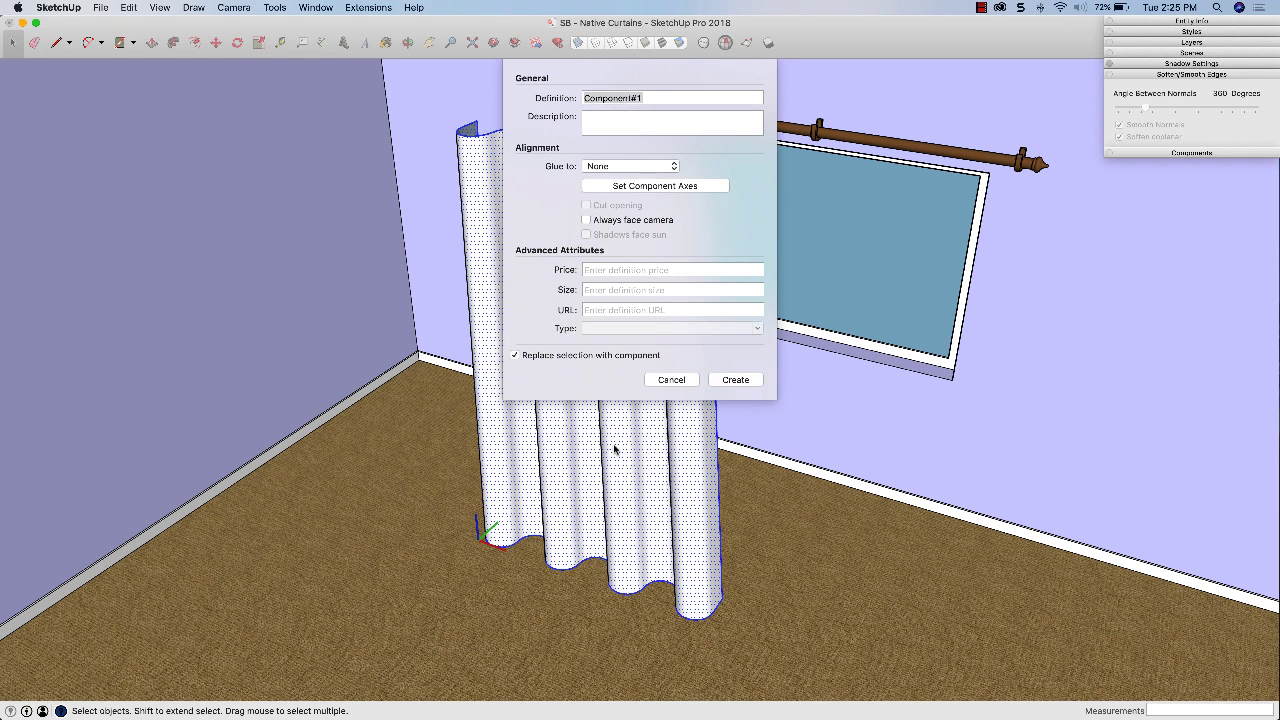
text(Drape)
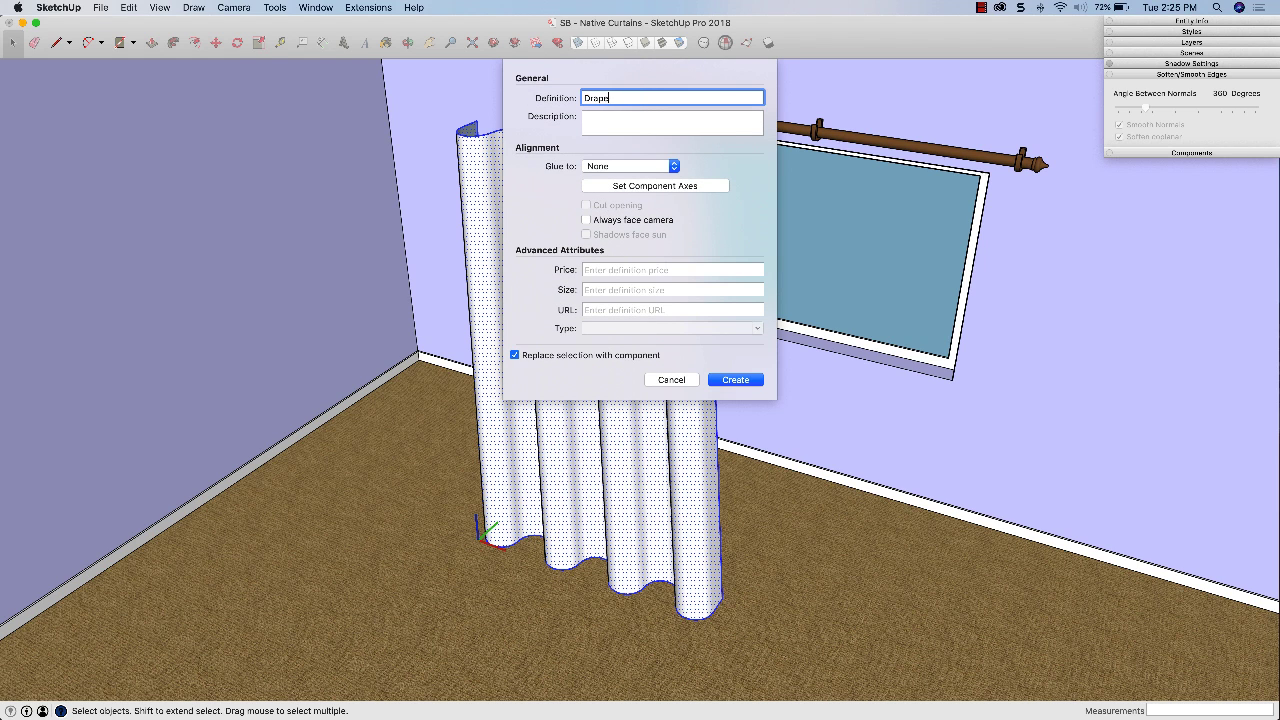
key(Return)
middle_drag(640, 266, 658, 458)
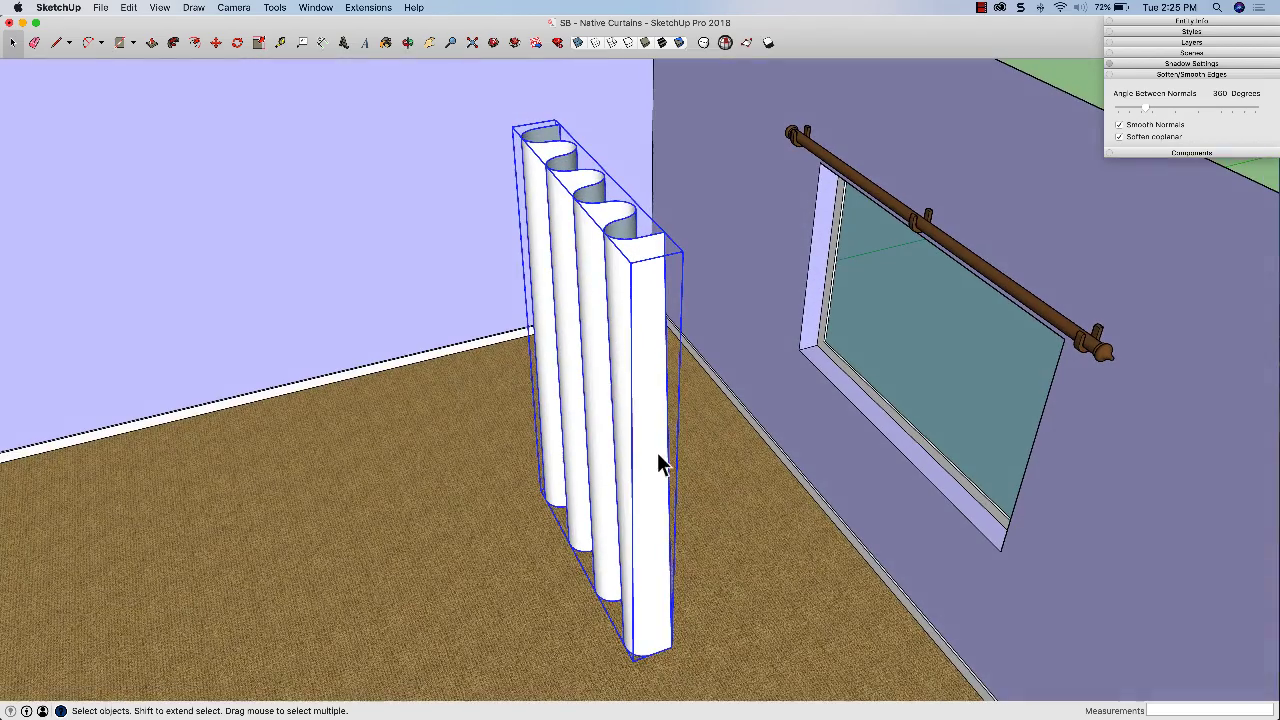
- Move the Drape onto the left end of the curtain rod
key(m)
click(668, 557)
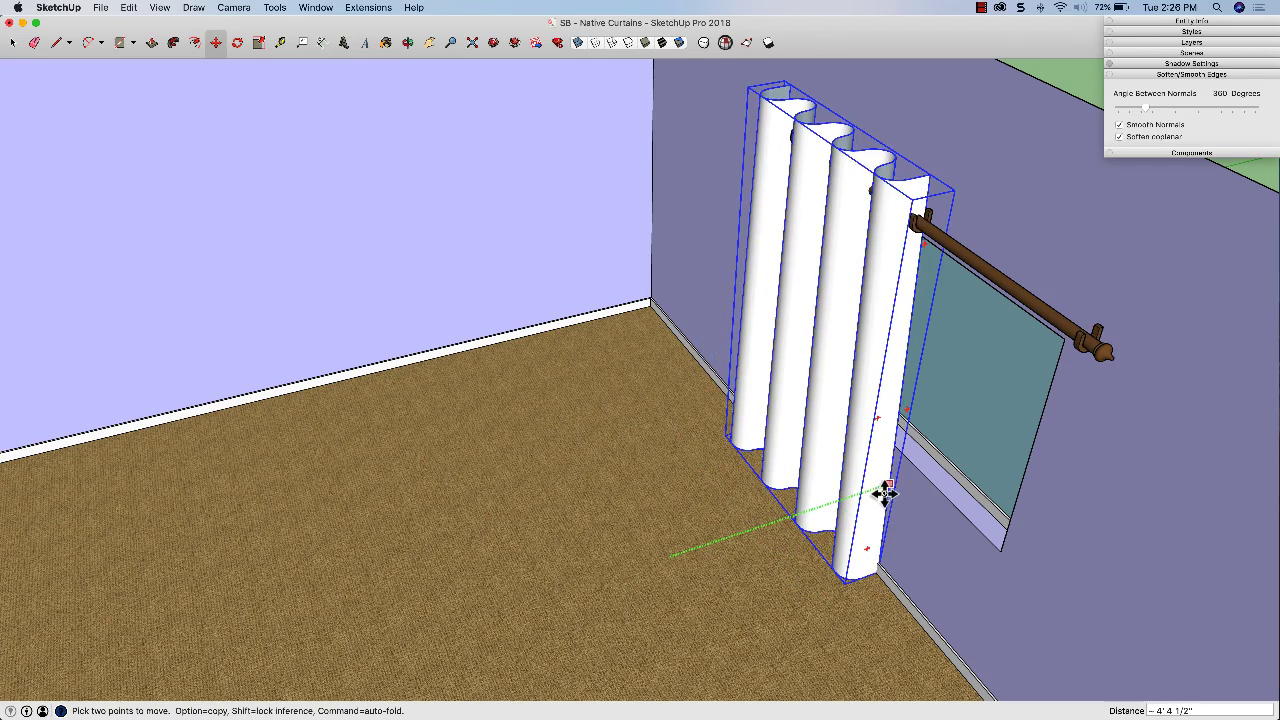
middle_drag(570, 570, 589, 518)
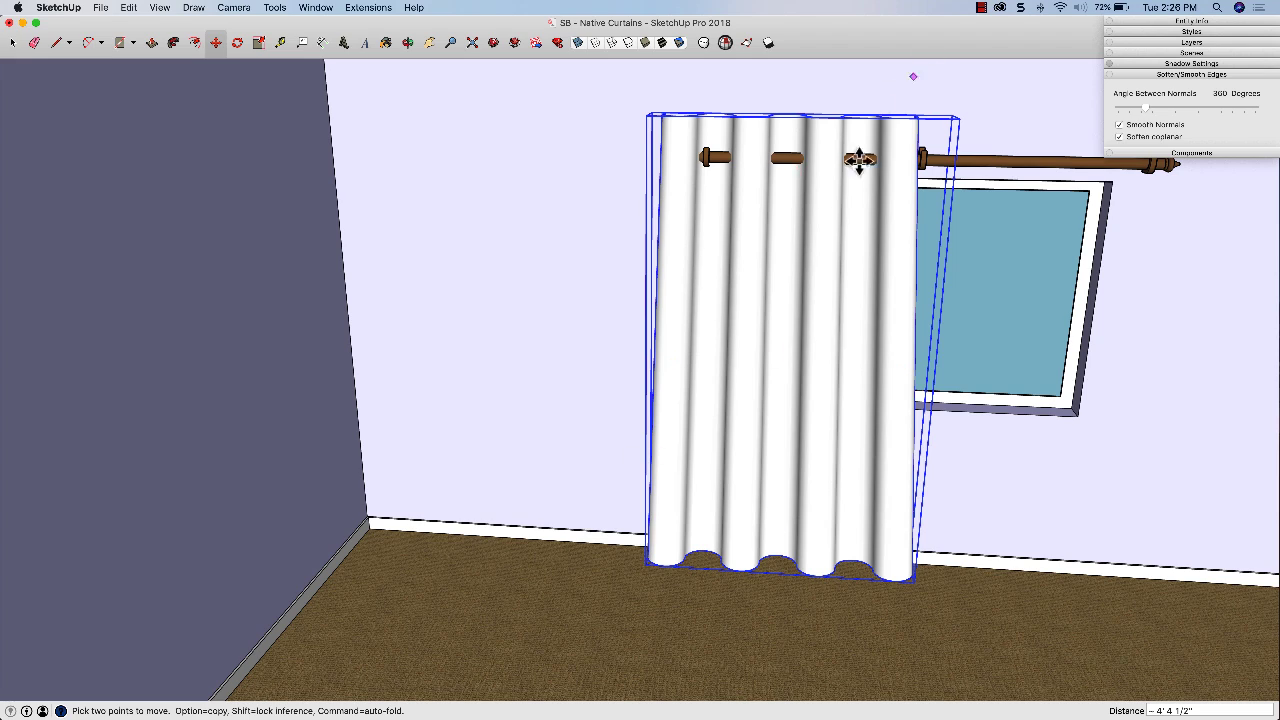
scroll(731, 214, up, 3)
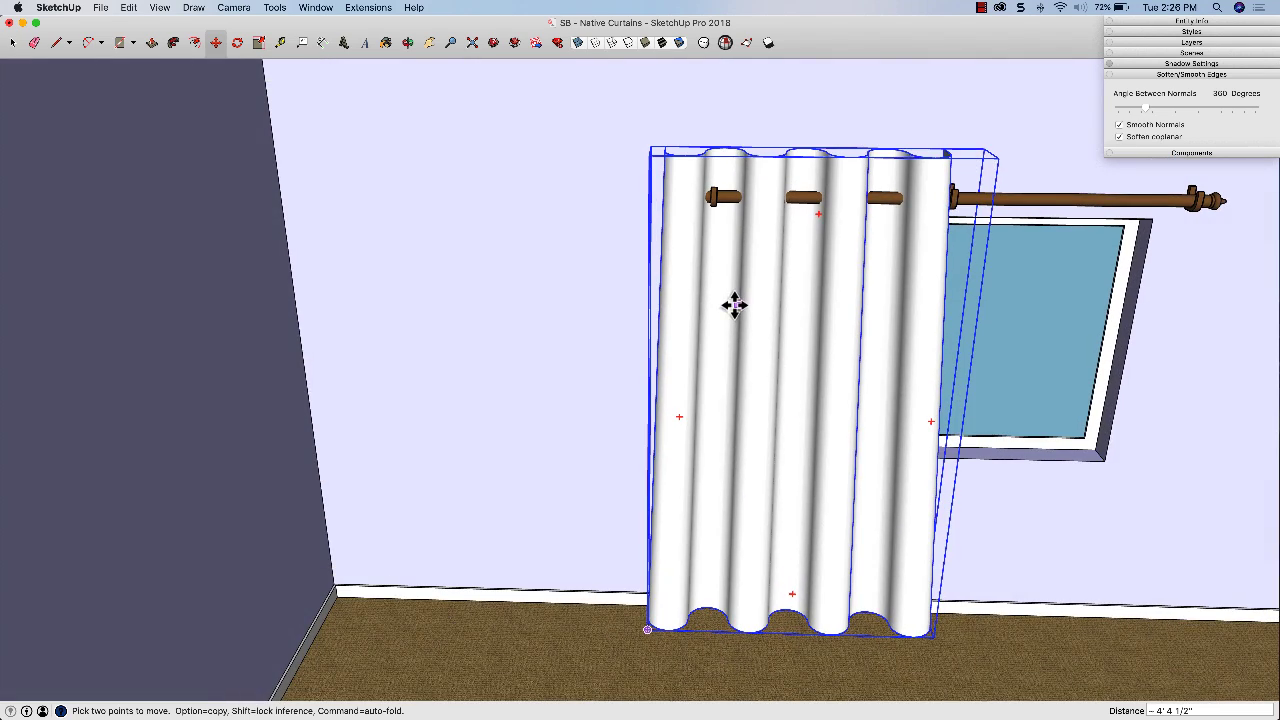
- Scale the Drape narrower from both sides and trim its top and bottom to fit
key(s)
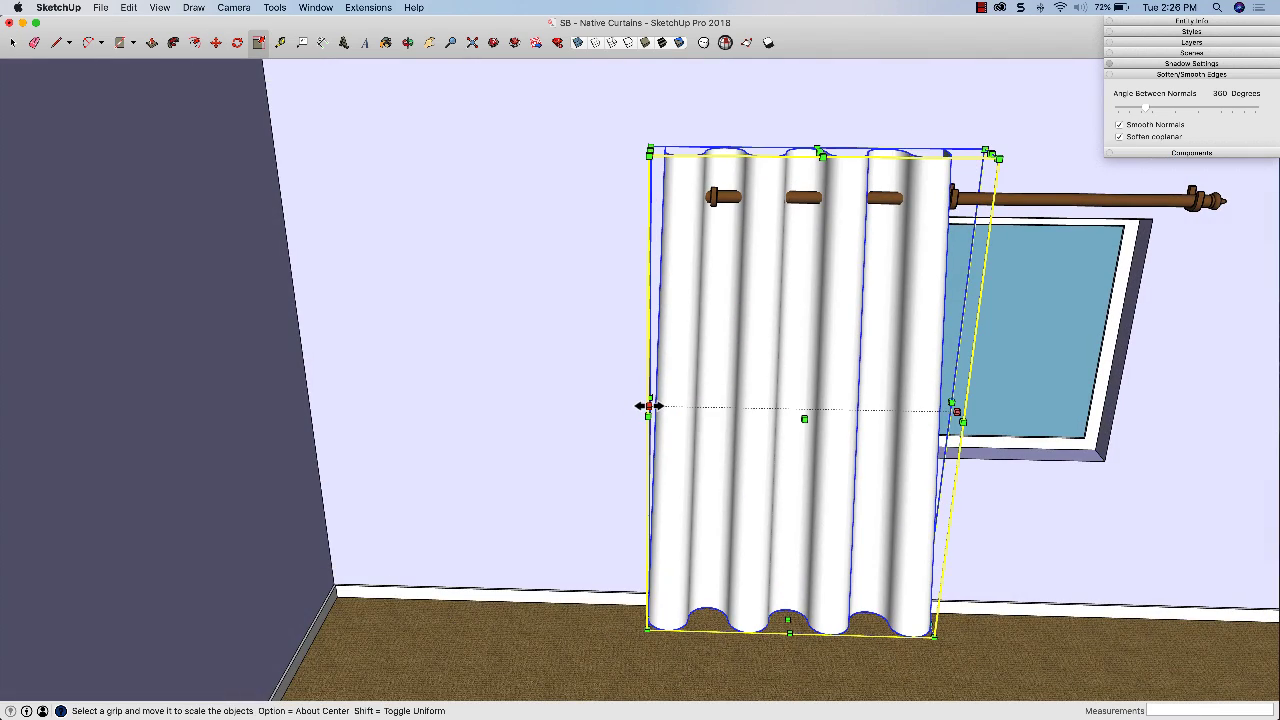
drag(648, 407, 706, 405)
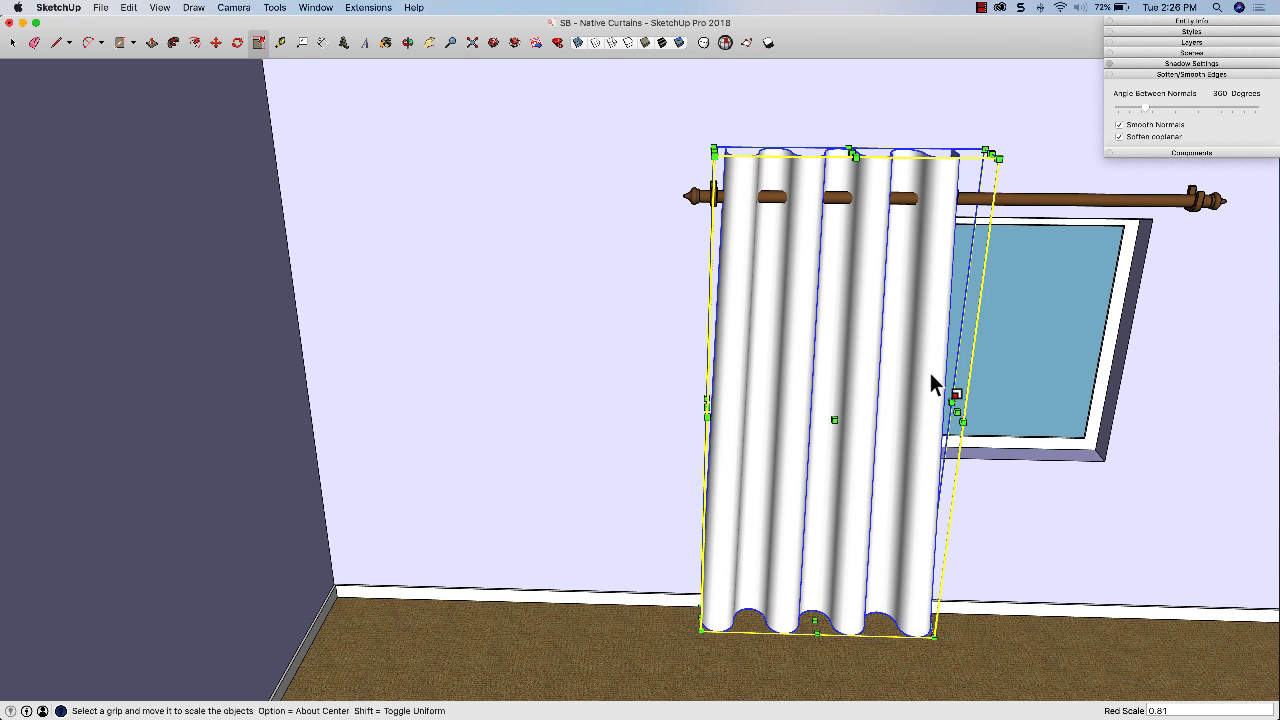
drag(954, 412, 896, 411)
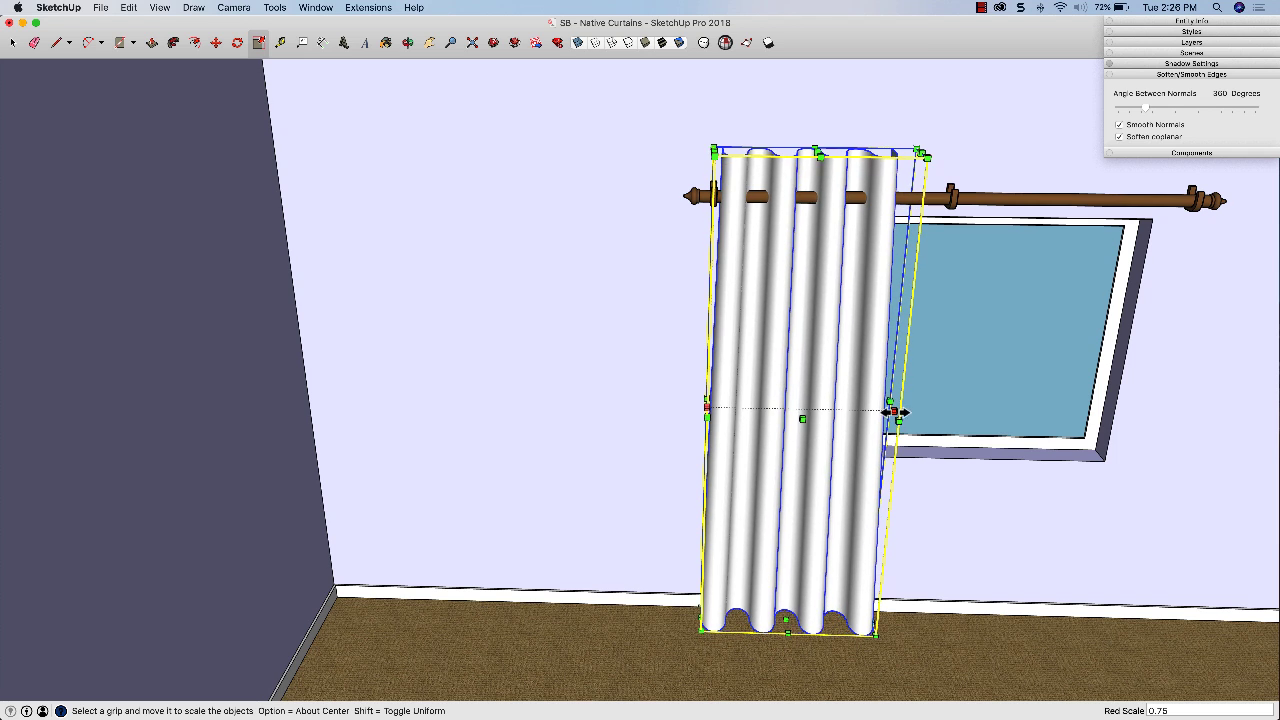
scroll(829, 209, up, 5)
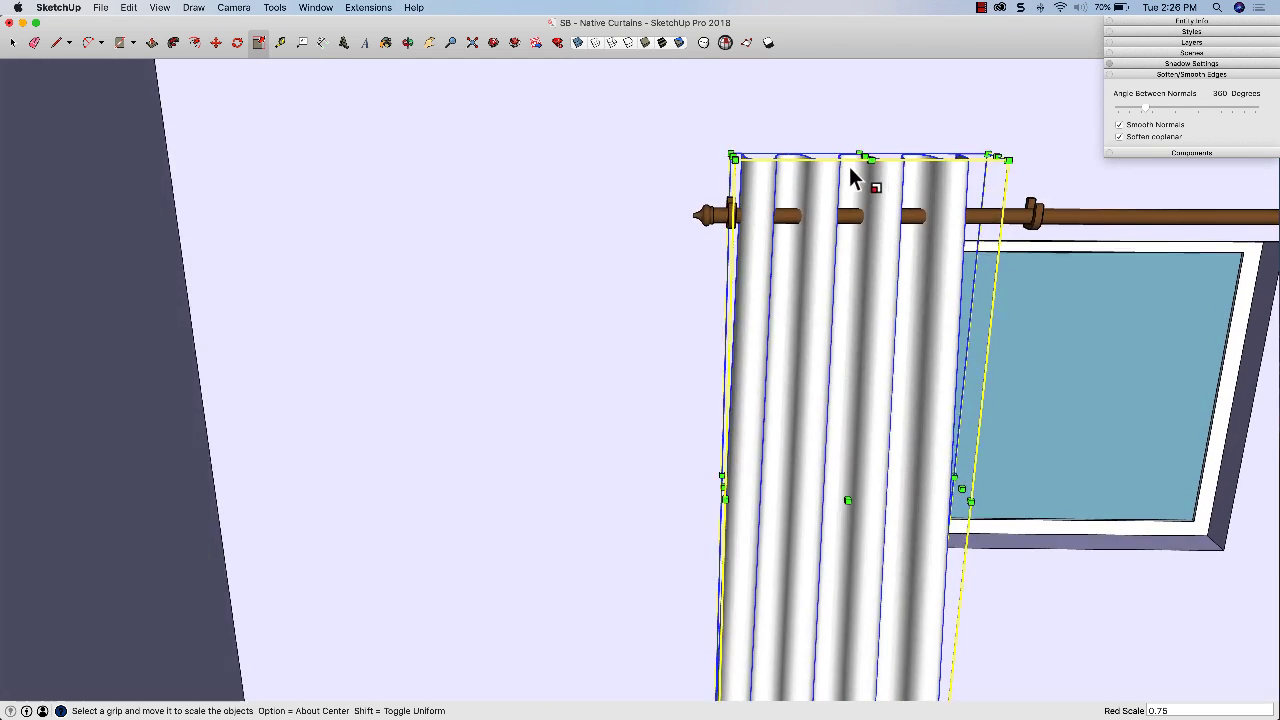
scroll(868, 179, up, 1)
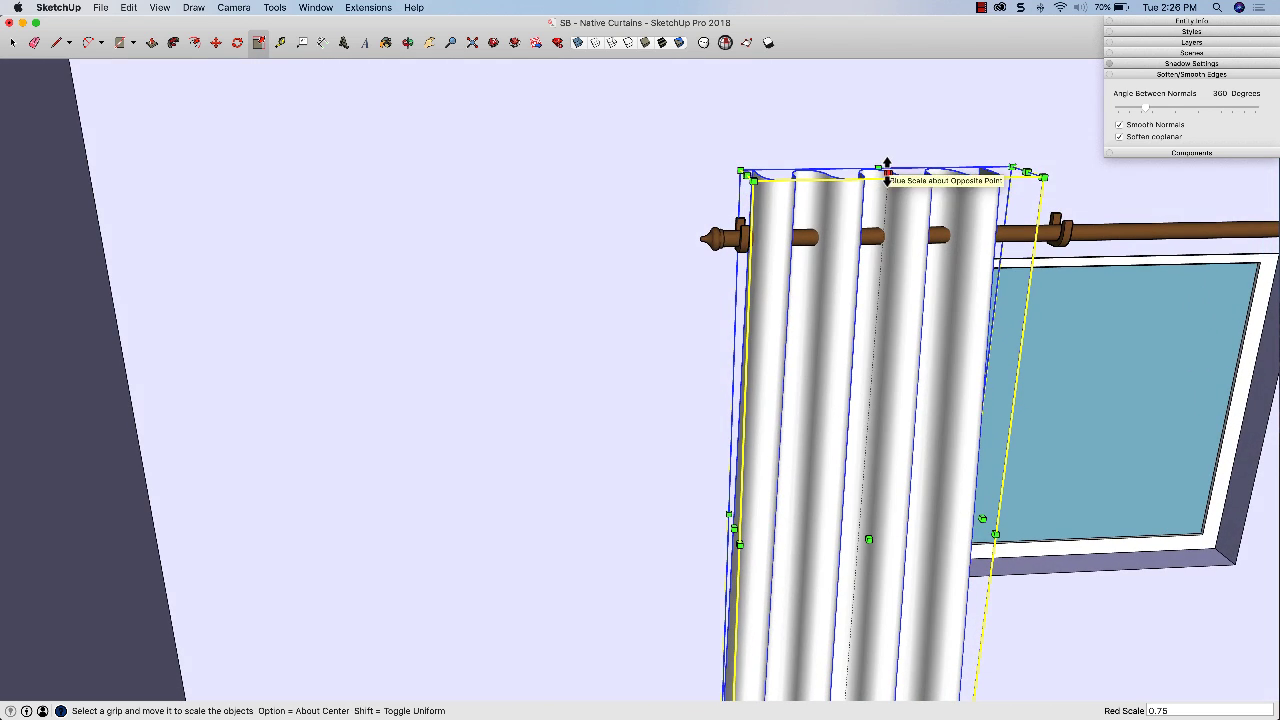
drag(887, 172, 881, 205)
middle_drag(843, 289, 848, 527)
drag(843, 537, 843, 502)
scroll(716, 400, down, 10)
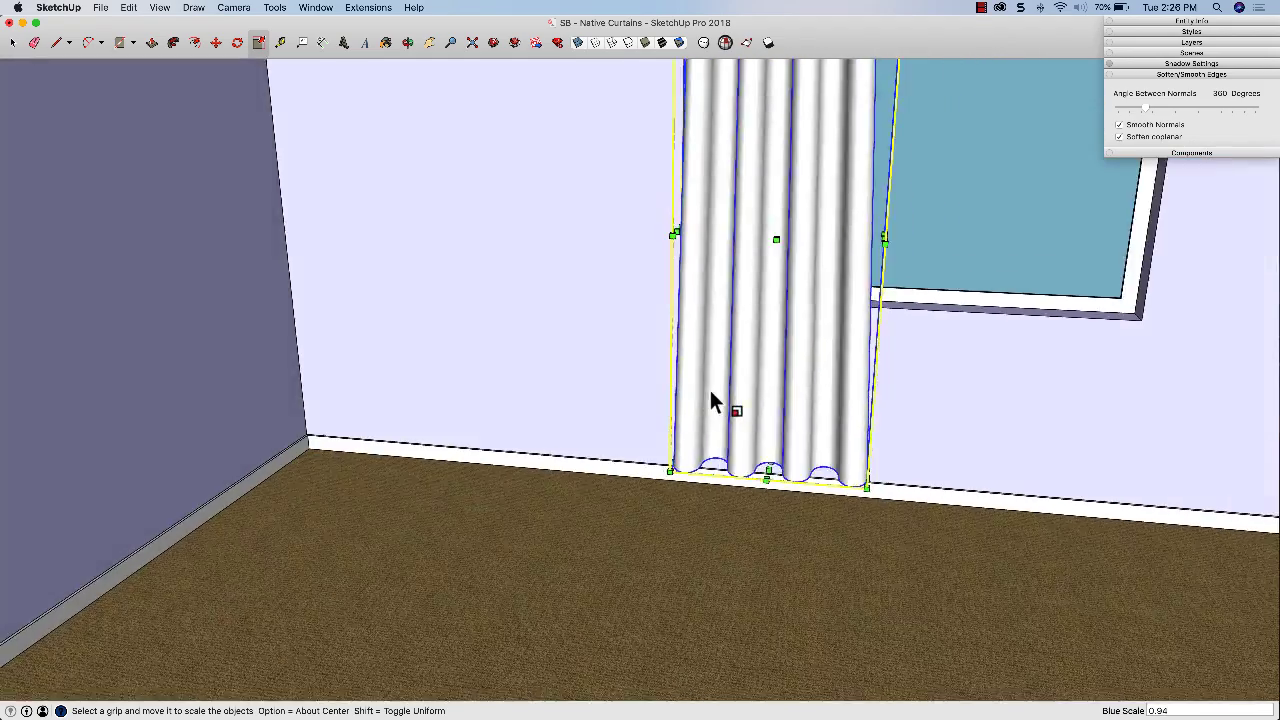
scroll(716, 398, down, 3)
key(space)
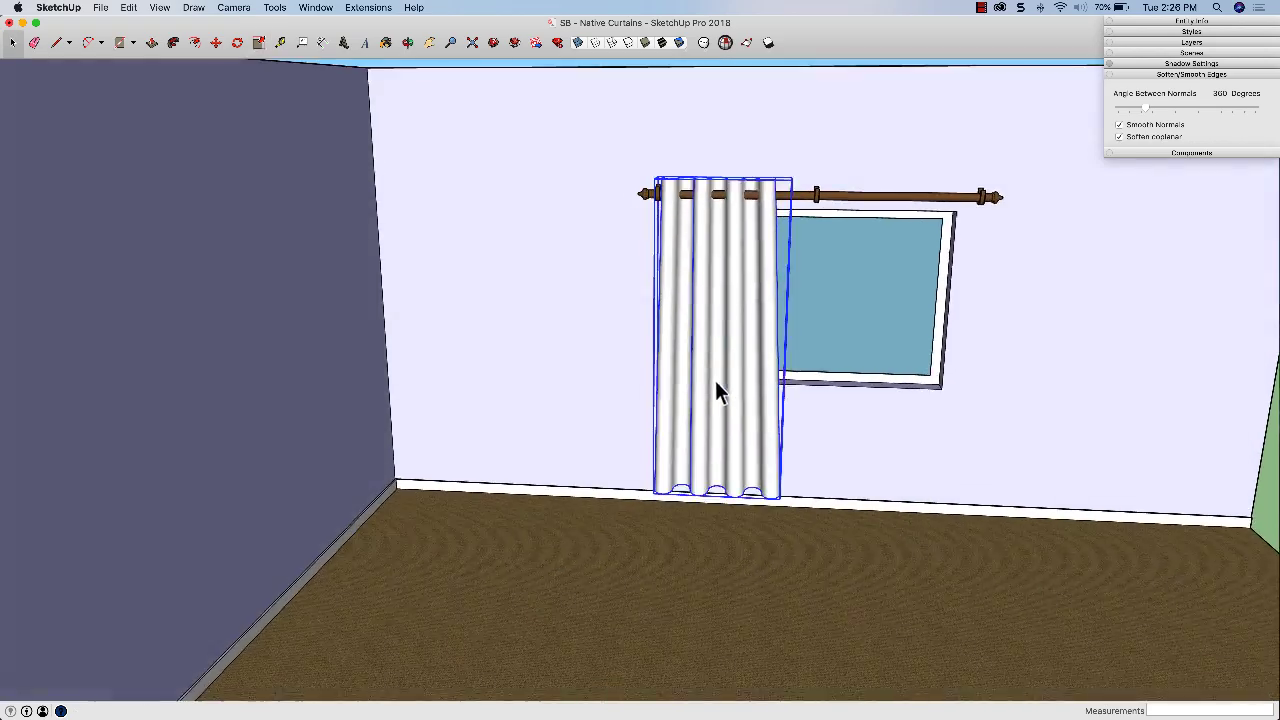
middle_drag(717, 391, 991, 334)
- Copy the left drape onto the right end of the rod
click(772, 69)
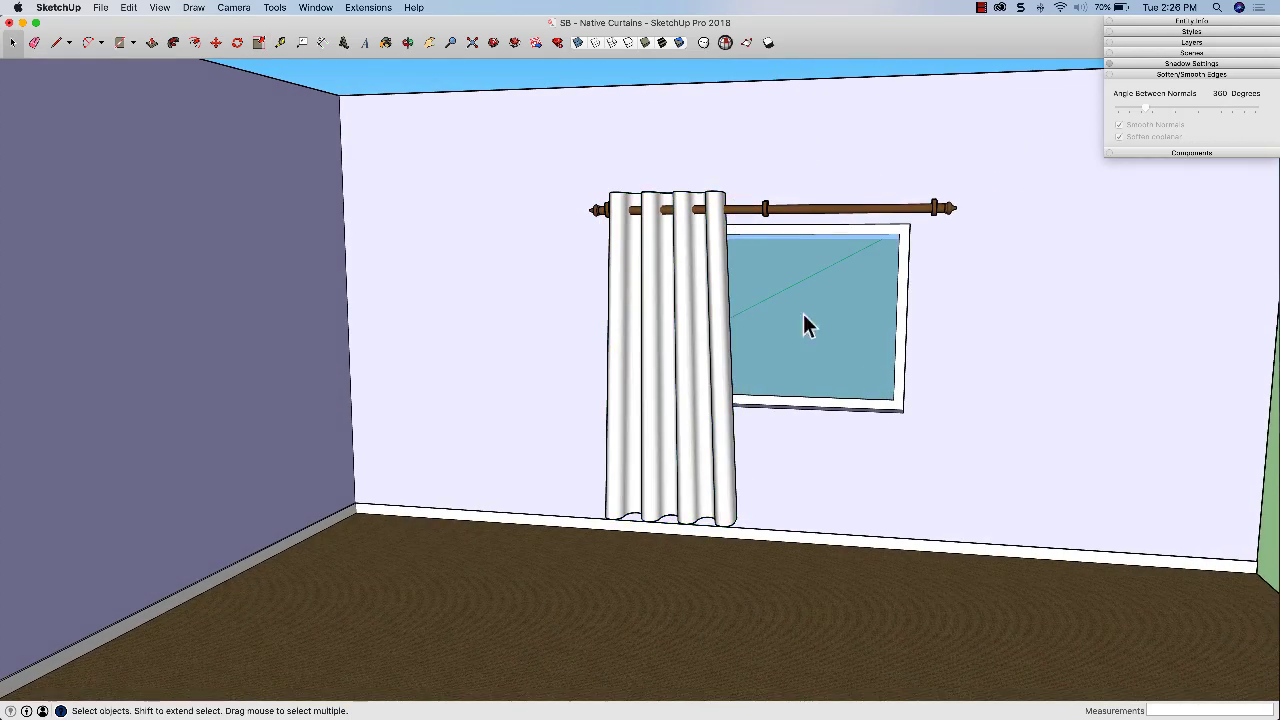
middle_drag(808, 323, 681, 338)
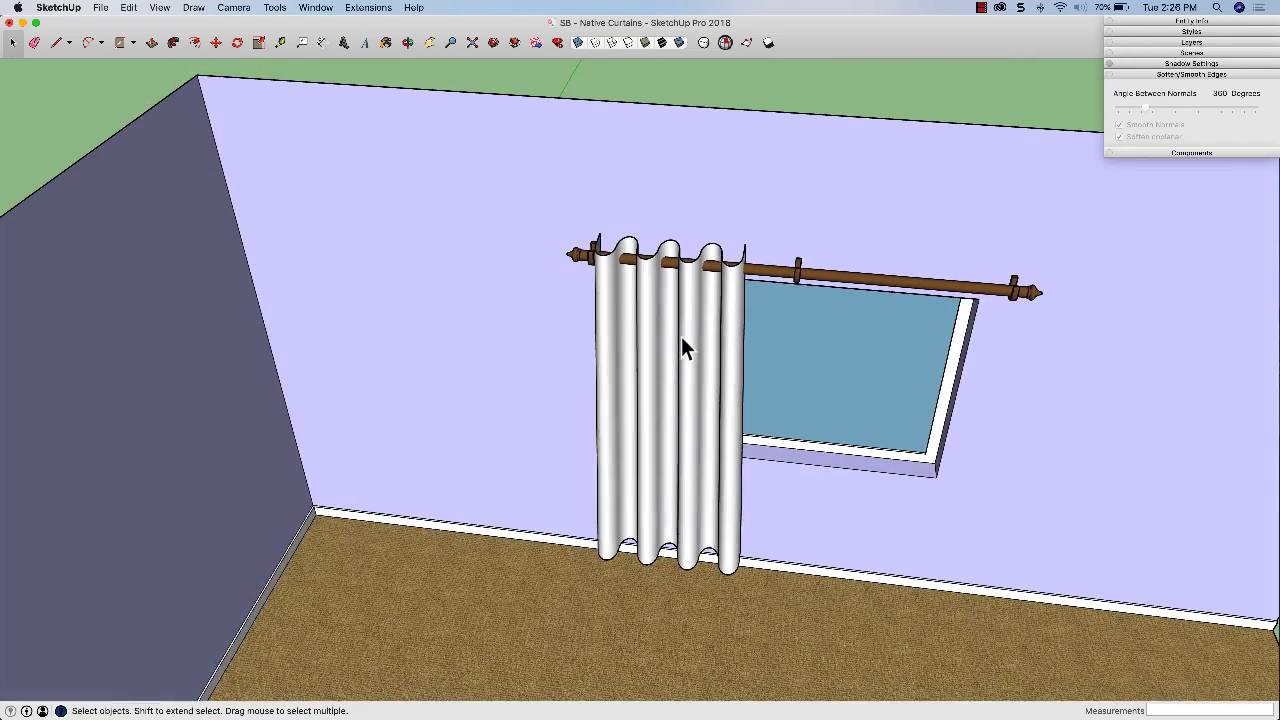
click(681, 336)
key(m)
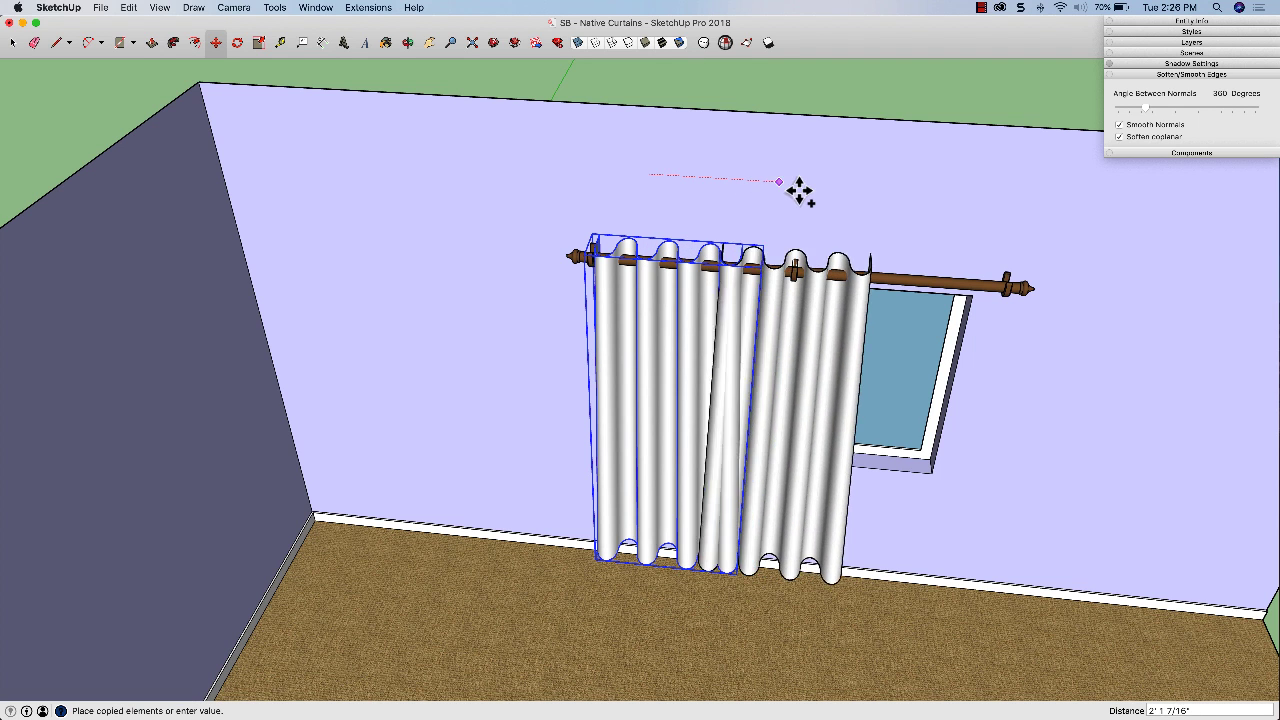
click(895, 190)
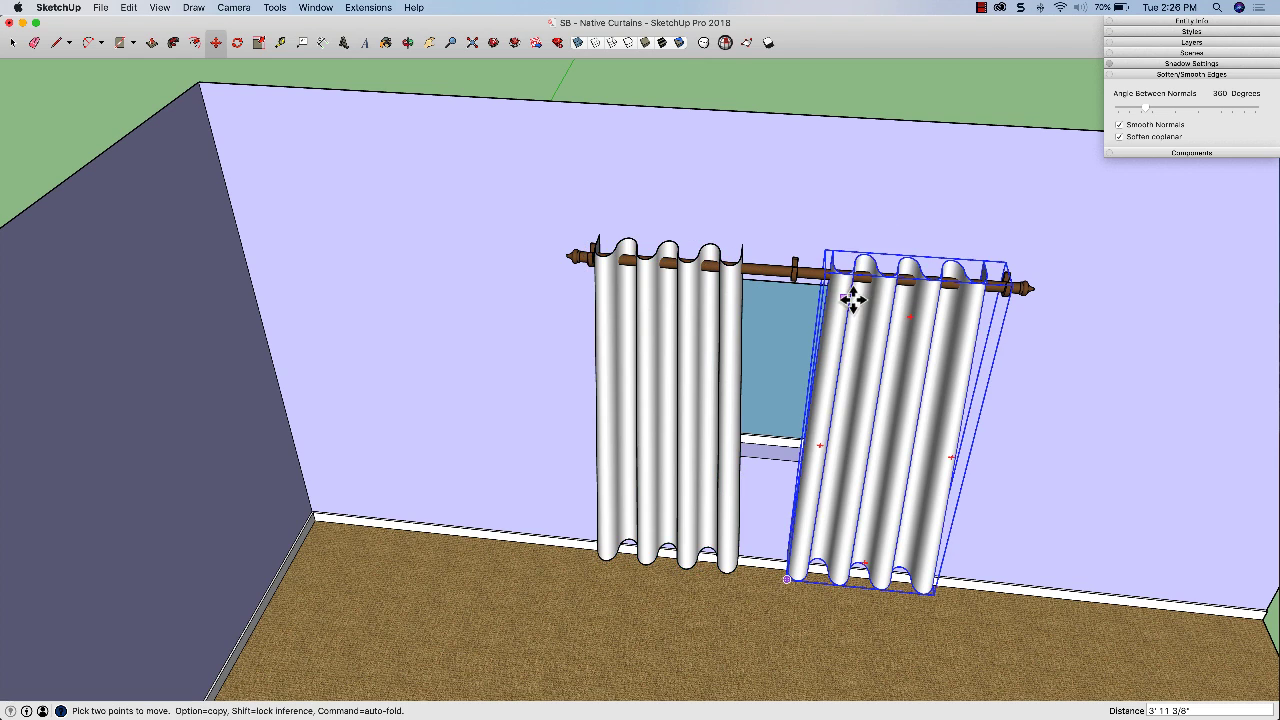
middle_drag(852, 298, 763, 334)
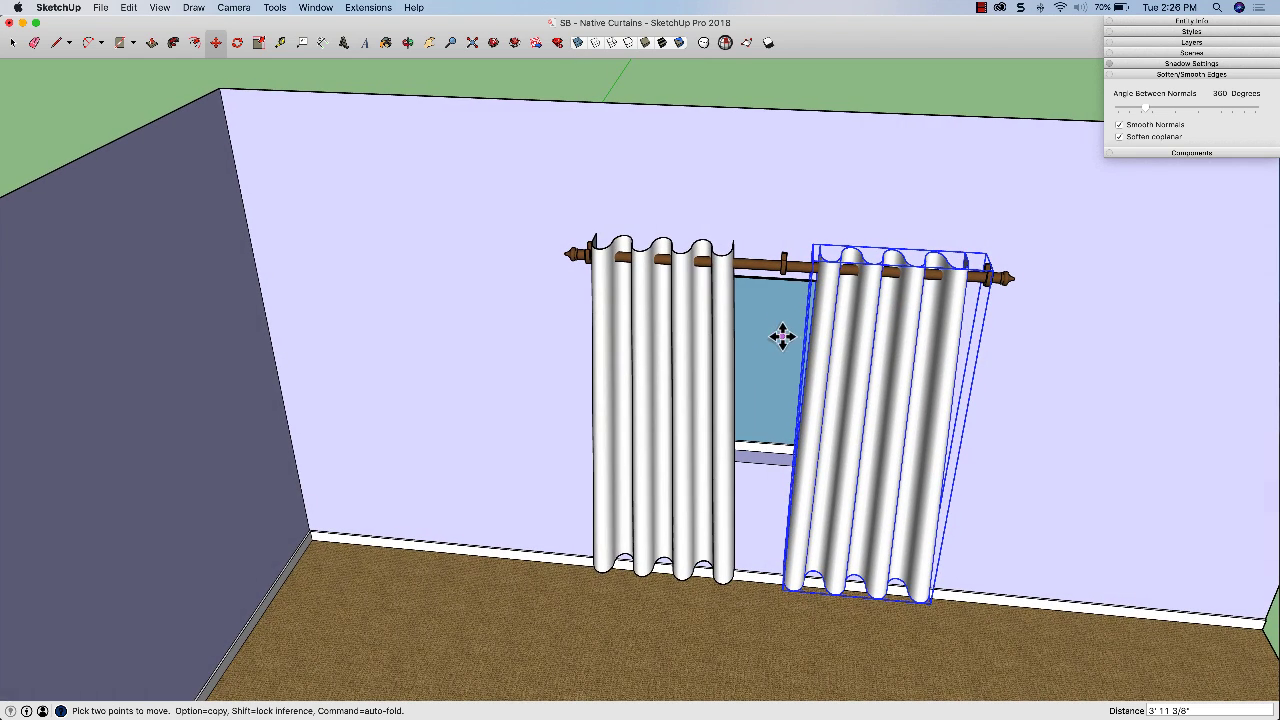
key(s)
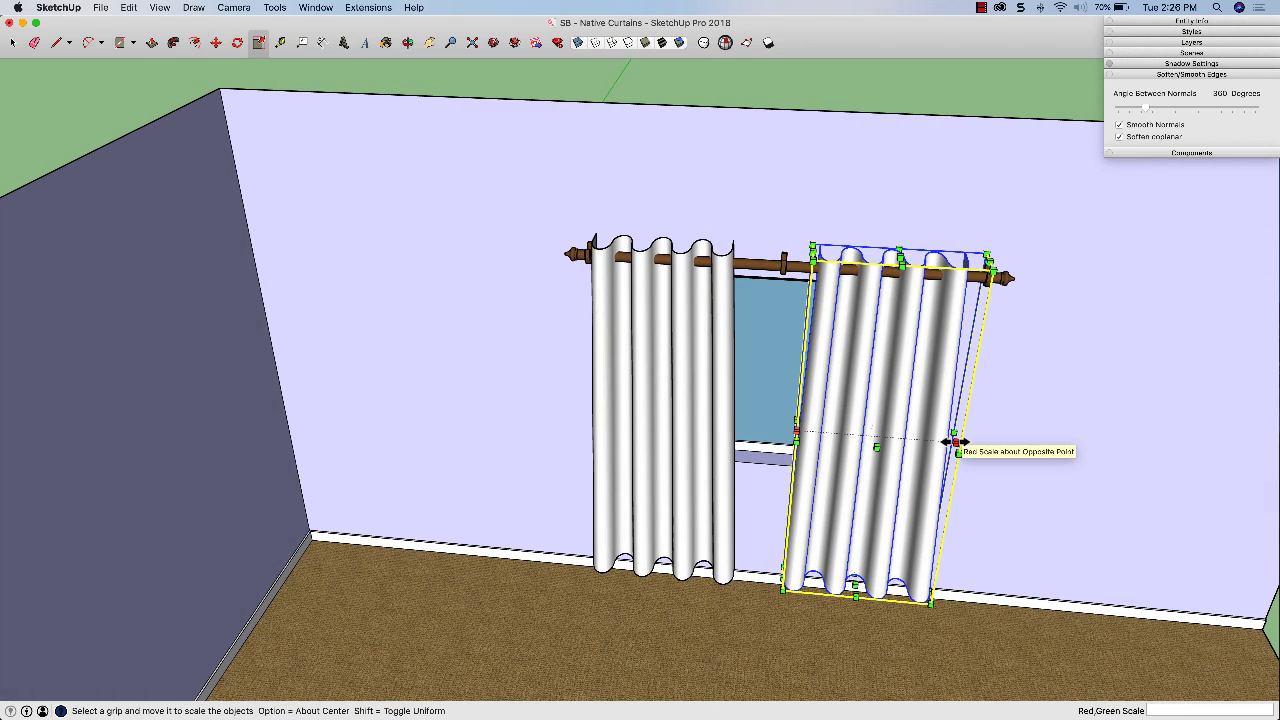
- Mirror the right-hand drape at -1 scale across its width so its folds face the other way
mouse_move(955, 441)
mouse_down()
mouse_move(740, 422)
mouse_move(940, 432)
mouse_move(797, 422)
mouse_up()
middle_drag(1031, 397, 849, 455)
key(space)
scroll(1012, 393, down, 10)
click(1045, 410)
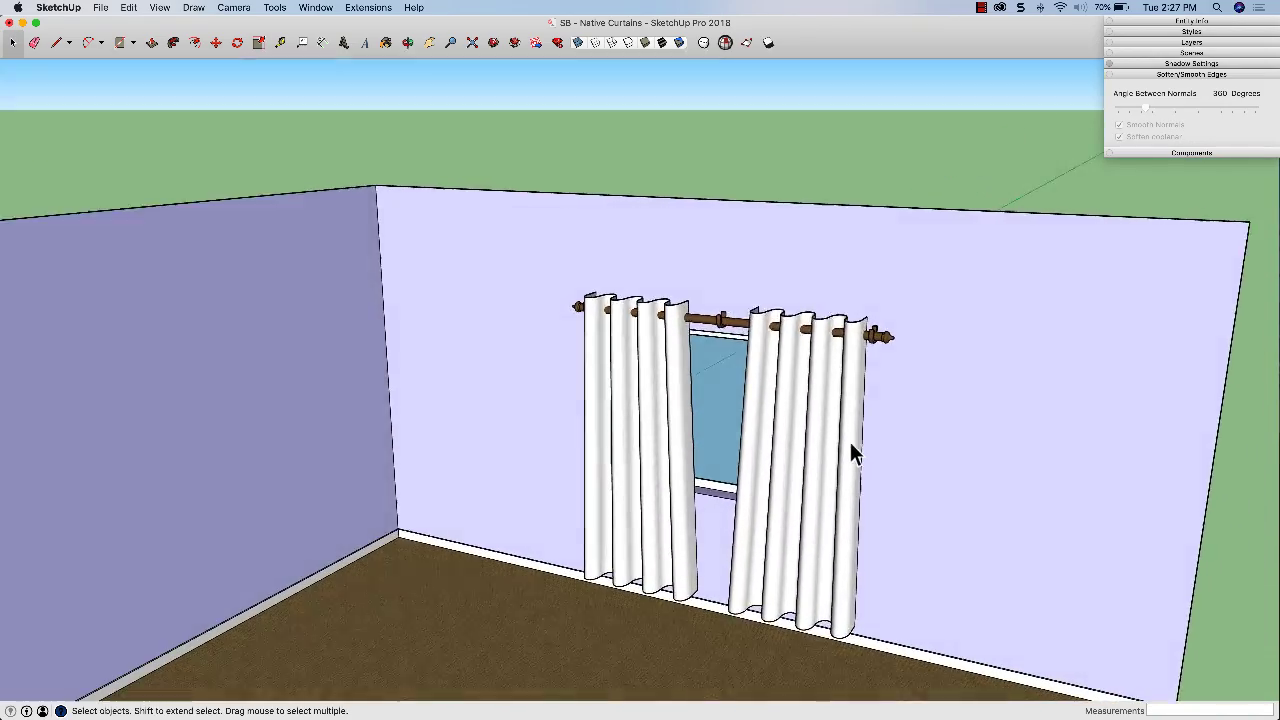